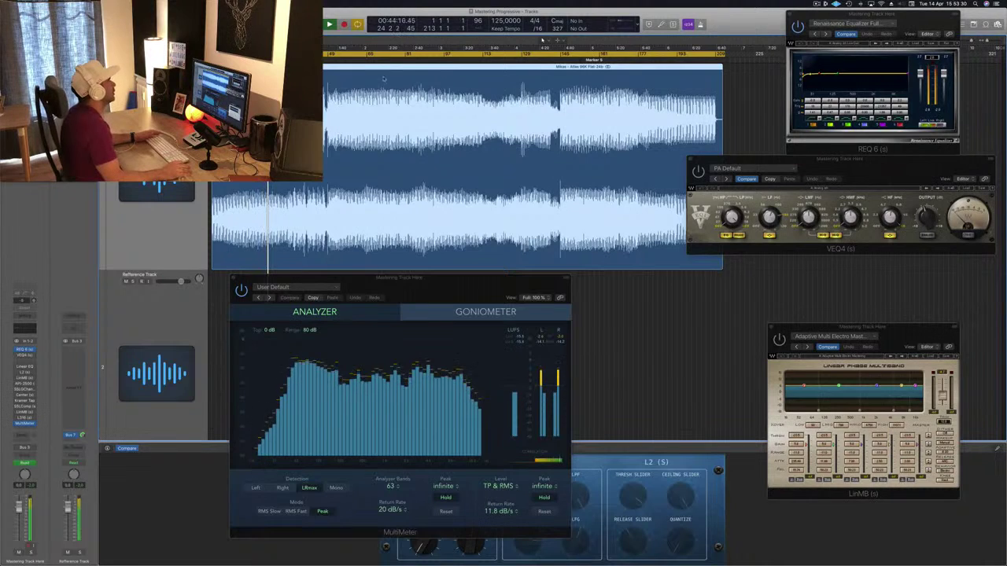
# Step: Audition an early section of the mix and trim the REQ 6 output level on the mastering track
pyautogui.click(306, 55)
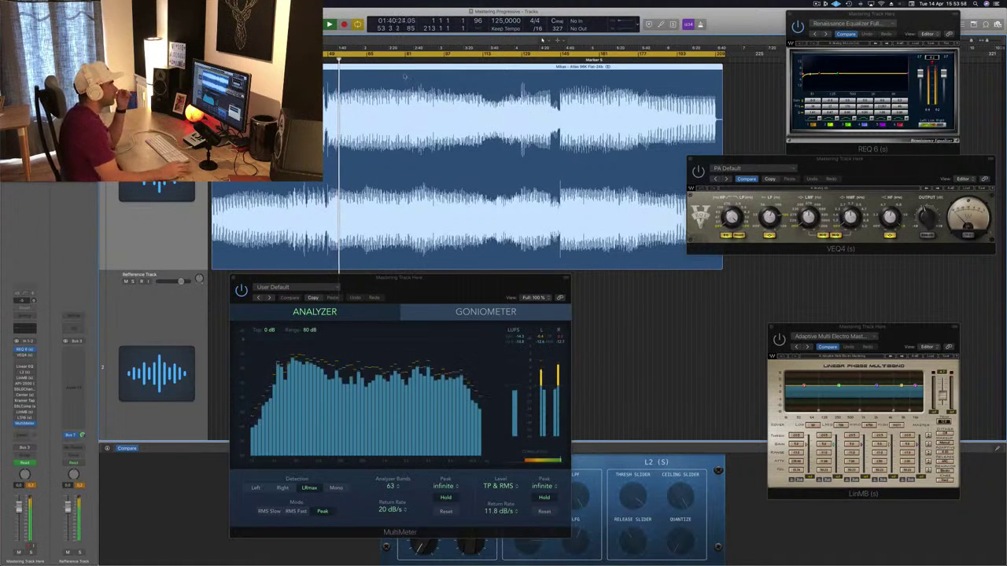
pyautogui.click(932, 58)
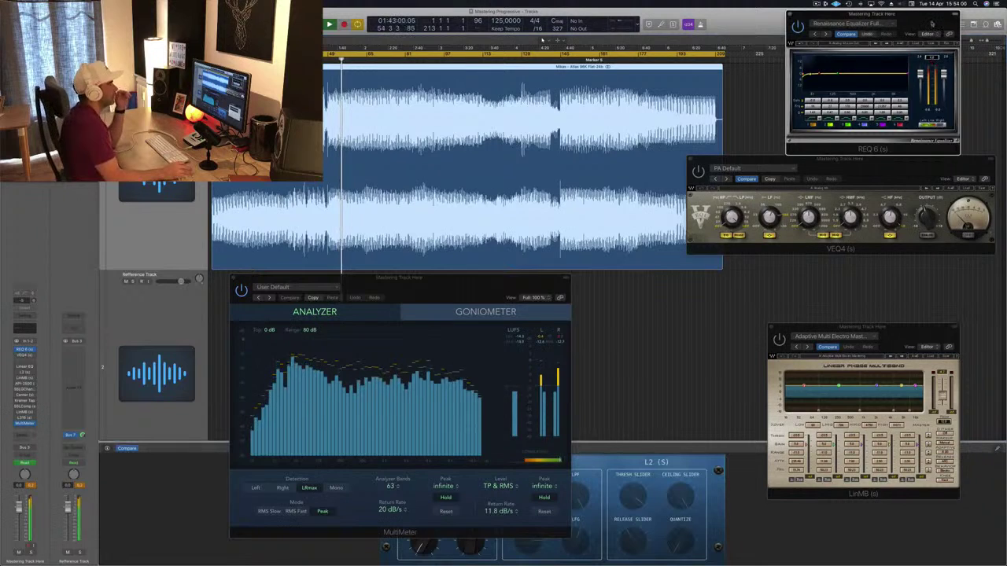
pyautogui.moveTo(933, 25); pyautogui.dragTo(933, 23)
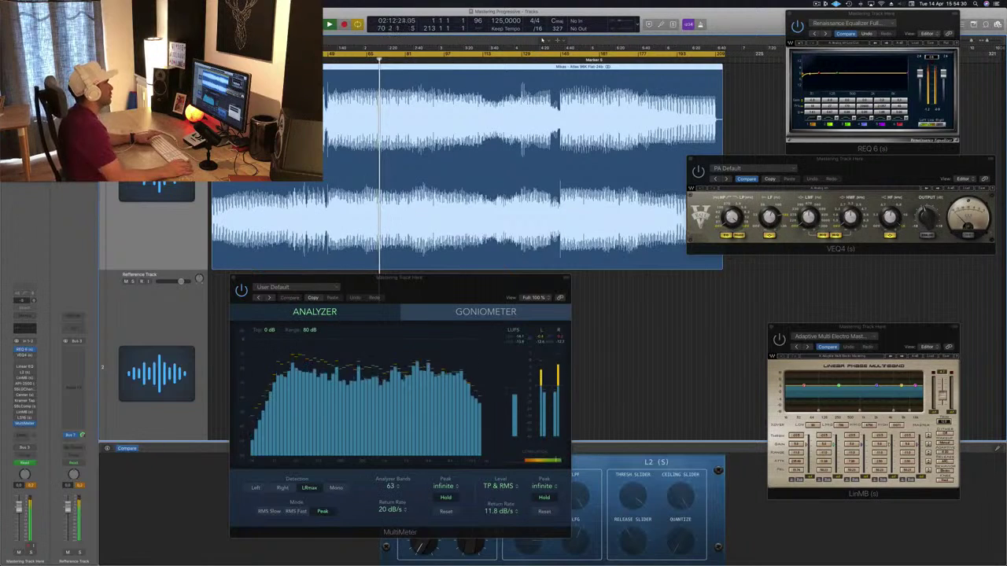
# Step: Audition several later sections of the mix, stop playback, and restart the track from the beginning
pyautogui.click(449, 61)
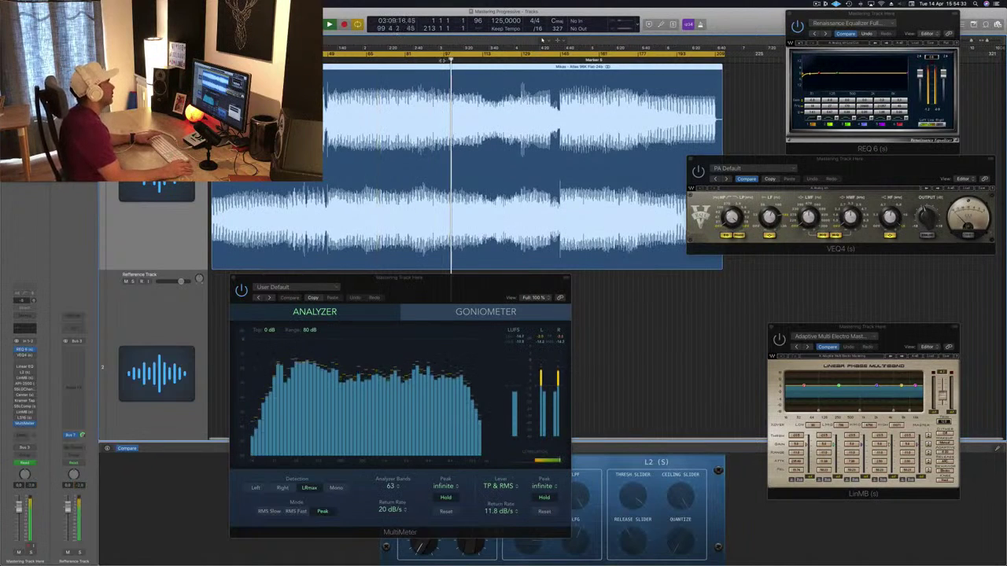
pyautogui.click(431, 59)
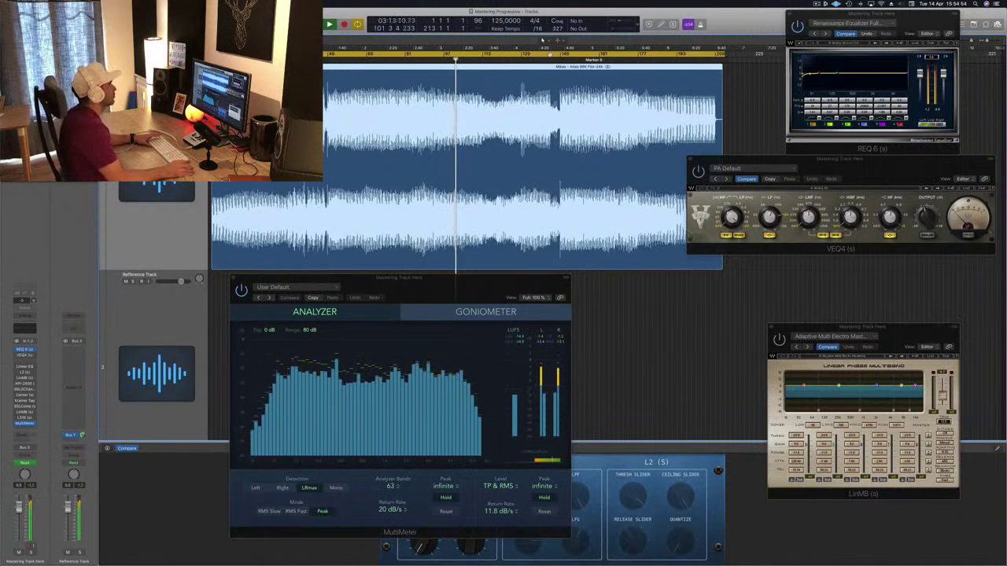
pyautogui.click(551, 60)
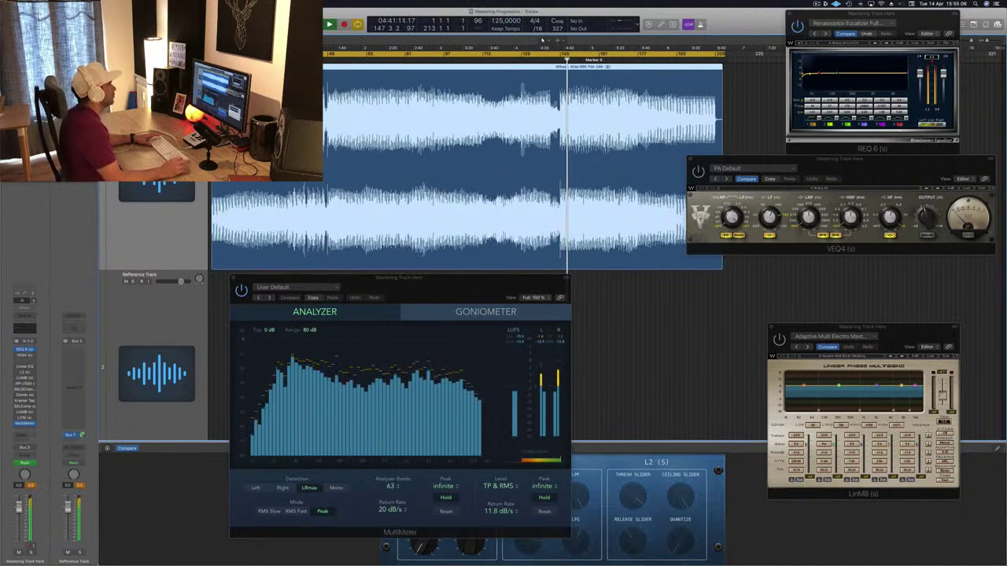
pyautogui.press('space')
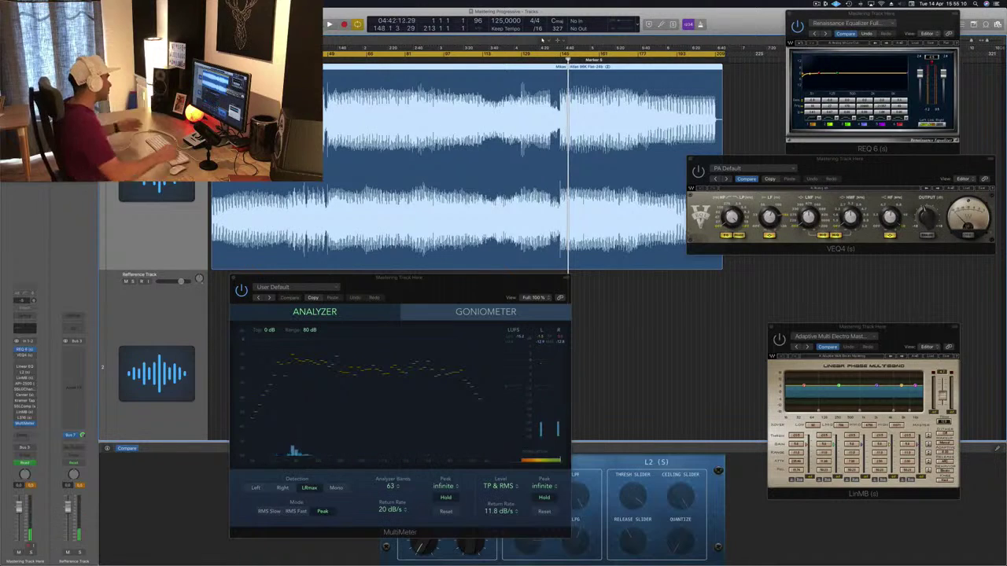
pyautogui.scroll(-1, 467, 169)
pyautogui.scroll(1, 467, 169)
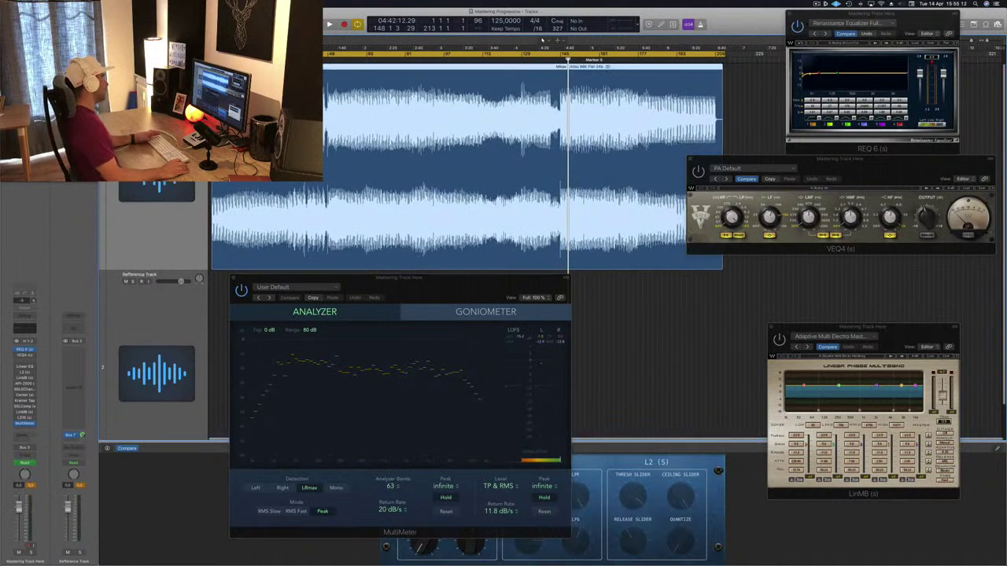
pyautogui.press('space')
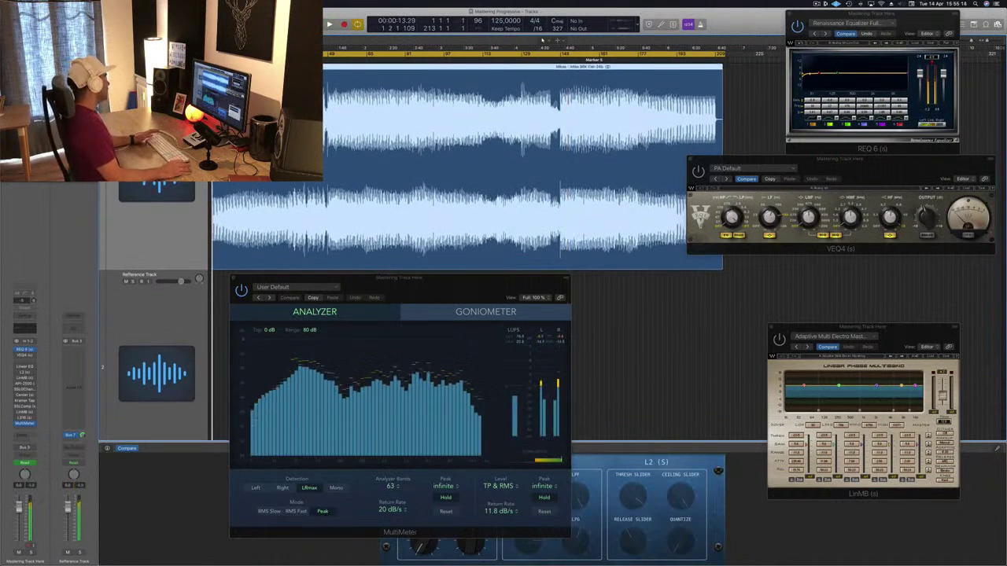
# Step: Reposition the REQ 6 window above the VEQ4 and slightly adjust the VEQ4's low-frequency band
pyautogui.moveTo(888, 18); pyautogui.dragTo(838, 26)
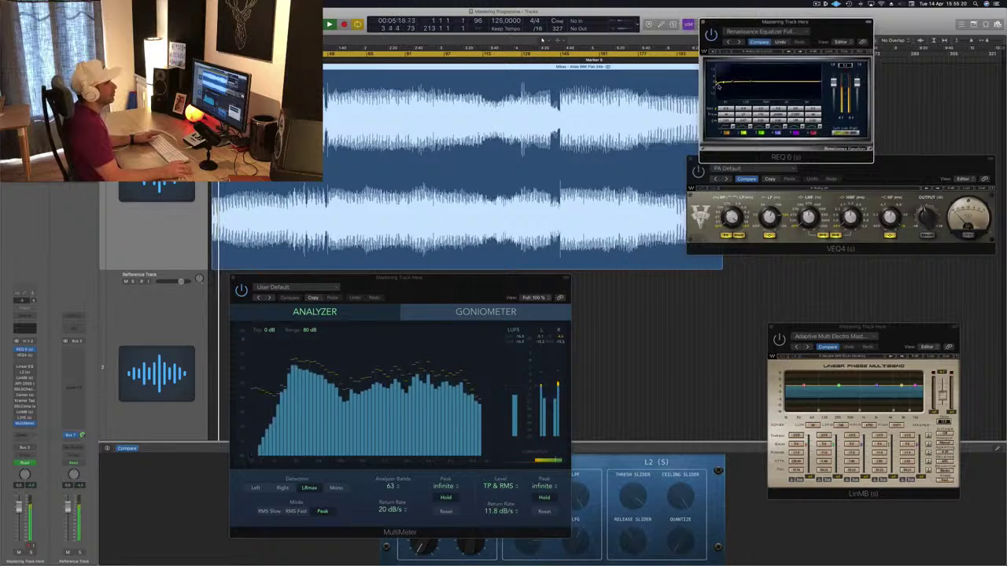
pyautogui.moveTo(832, 22); pyautogui.dragTo(858, 13)
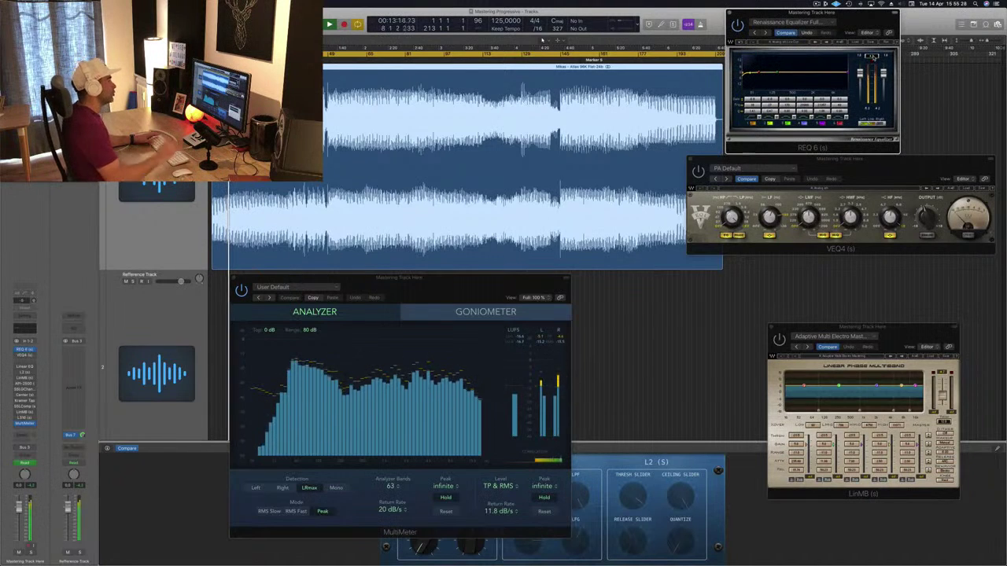
pyautogui.click(861, 167)
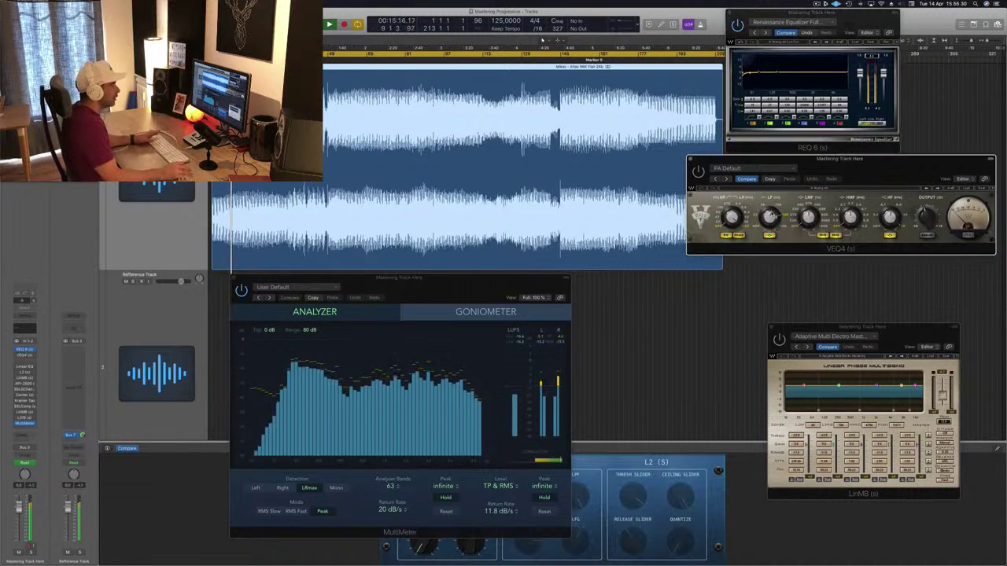
pyautogui.moveTo(775, 215); pyautogui.dragTo(774, 213)
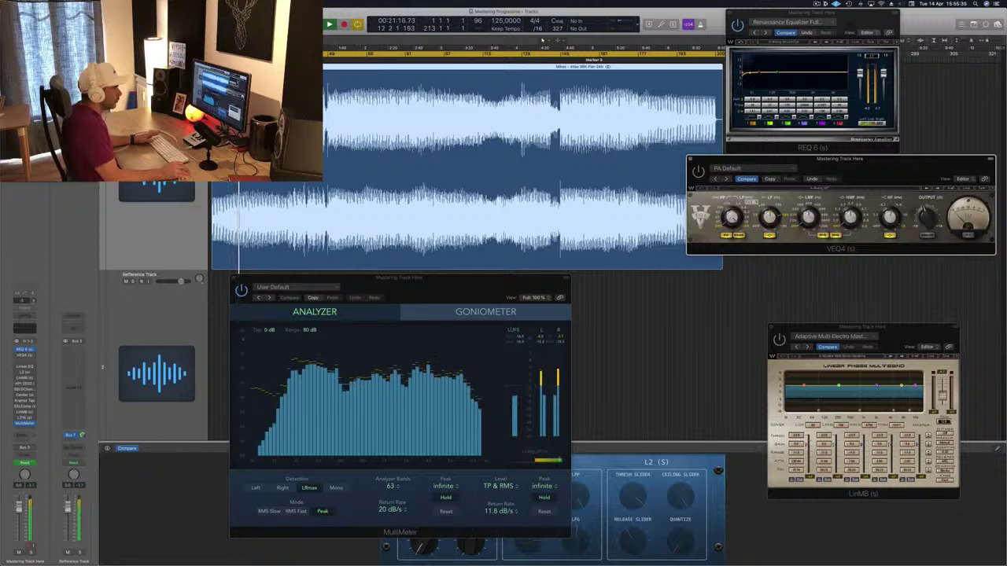
# Step: Enable the VEQ4 on the mastering track and place its window just below the REQ 6
pyautogui.moveTo(872, 168); pyautogui.dragTo(840, 168)
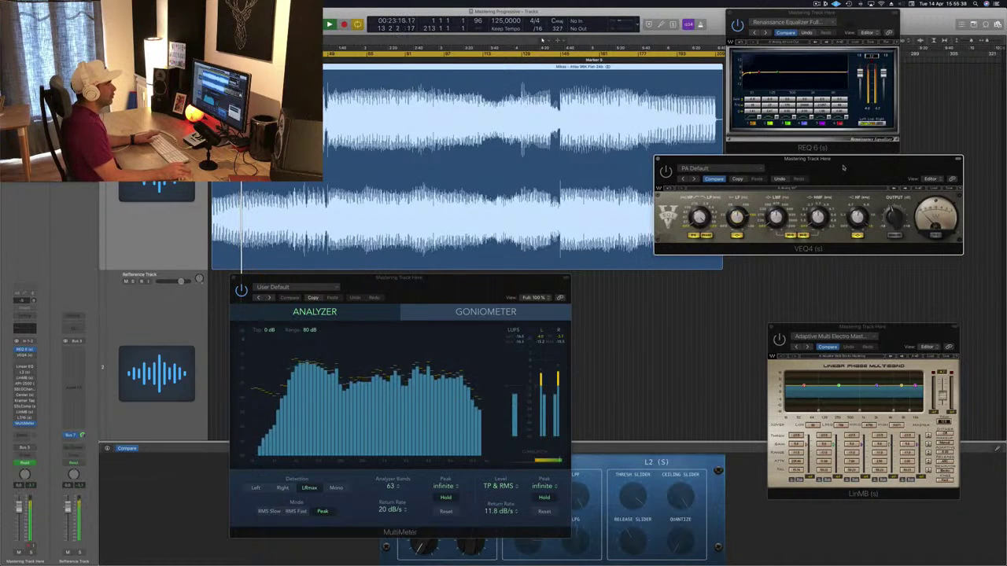
pyautogui.click(659, 160)
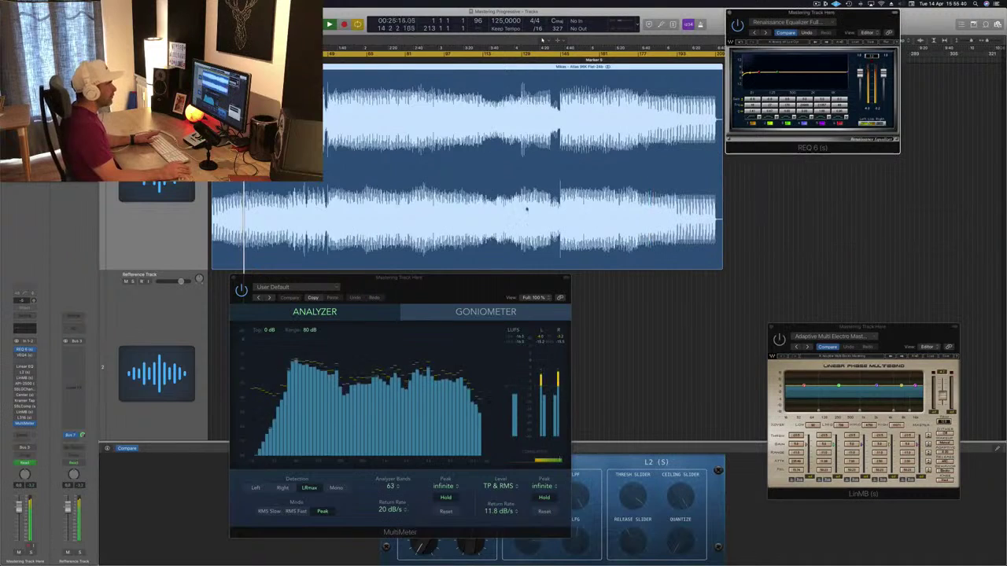
pyautogui.click(25, 355)
pyautogui.moveTo(819, 160)
pyautogui.mouseDown()
pyautogui.moveTo(794, 172)
pyautogui.moveTo(807, 172)
pyautogui.mouseUp()
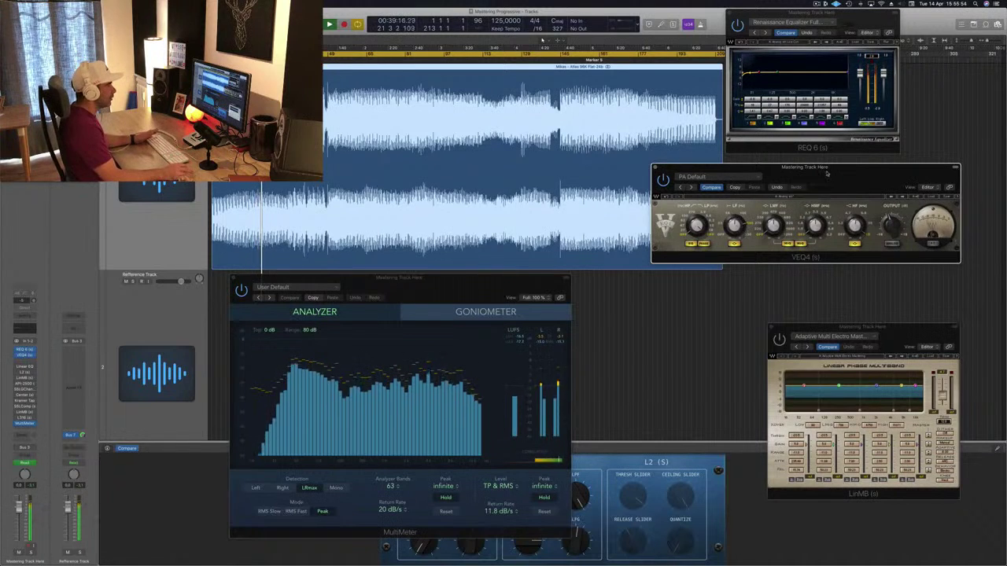
pyautogui.moveTo(828, 173); pyautogui.dragTo(834, 177)
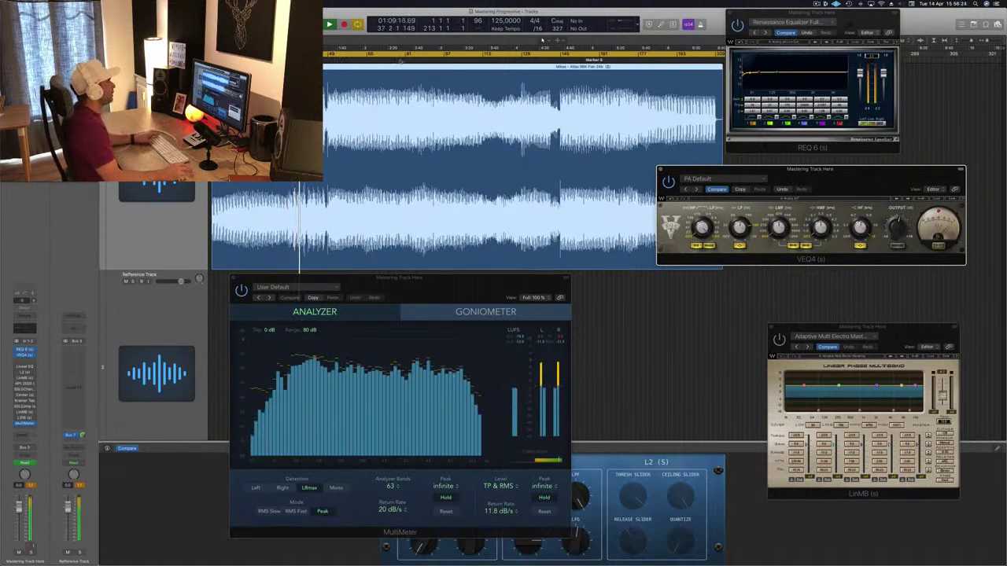
# Step: Audition the mix looped from about bar 81 and move the VEQ4 window clear of the waveform
pyautogui.click(401, 62)
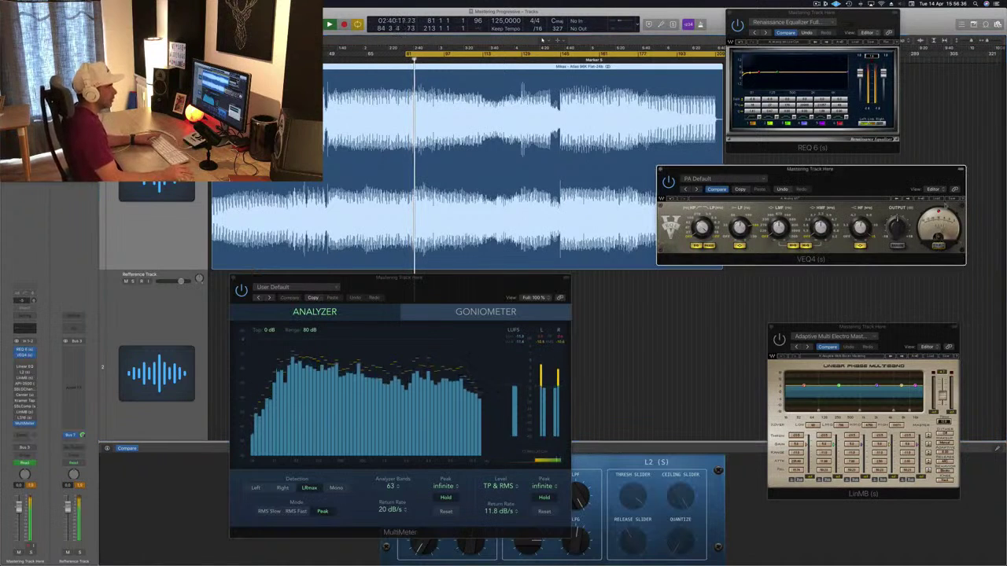
pyautogui.moveTo(922, 175); pyautogui.dragTo(940, 166)
pyautogui.press('space')
pyautogui.press('space')
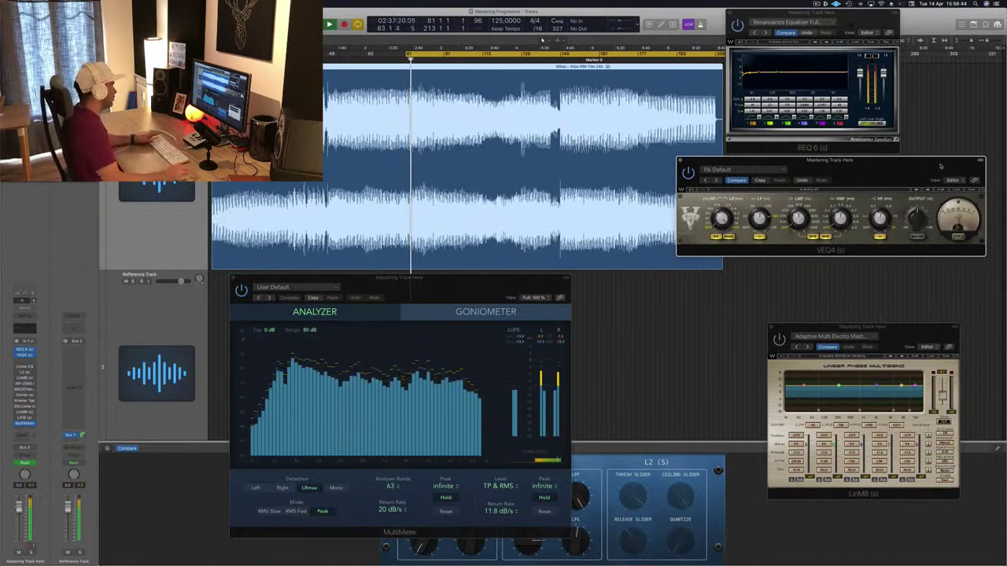
pyautogui.moveTo(939, 164); pyautogui.dragTo(940, 166)
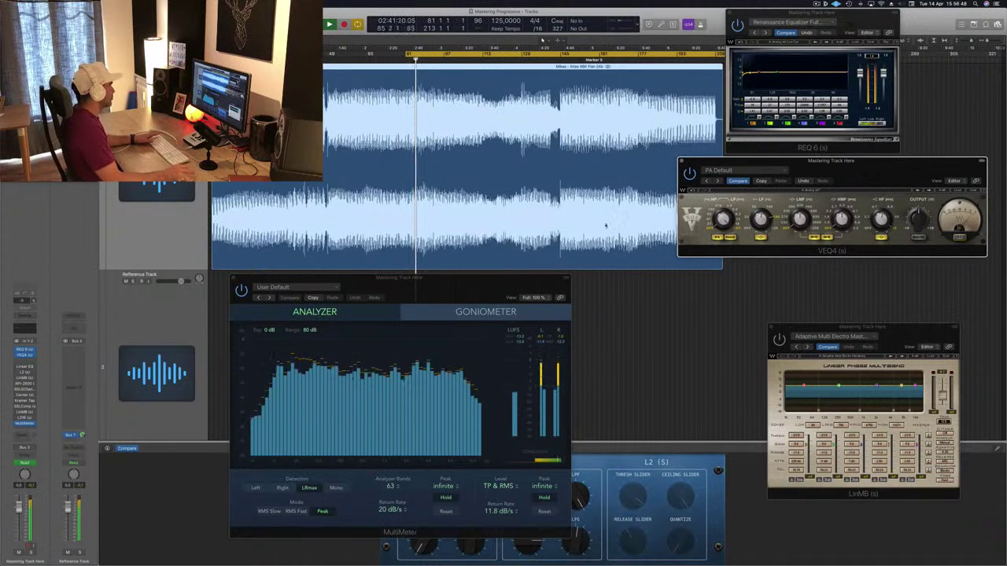
# Step: Enable and open the Linear Phase EQ on the mastering track, moving its window over the waveform
pyautogui.click(25, 367)
pyautogui.click(24, 366)
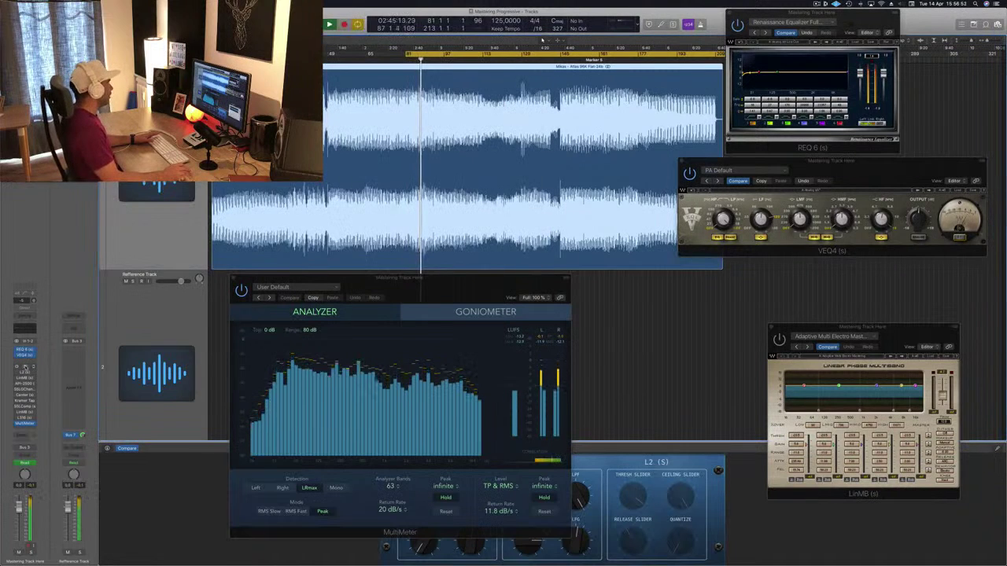
pyautogui.click(25, 366)
pyautogui.moveTo(193, 29); pyautogui.dragTo(402, 107)
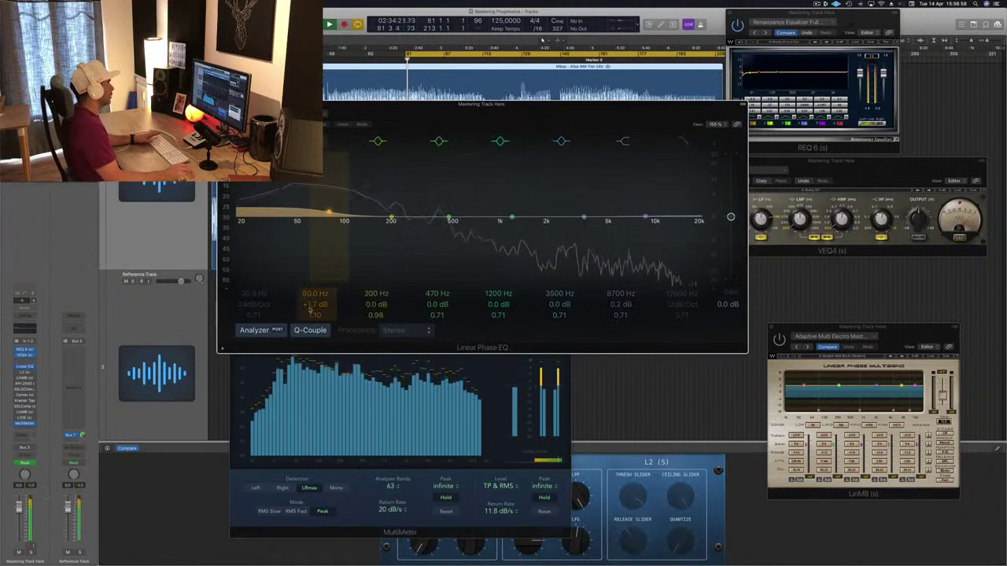
# Step: Set the Linear Phase EQ's low shelf to 64 Hz with a +1.2 dB boost, comparing against bypass
pyautogui.moveTo(314, 305)
pyautogui.mouseDown()
pyautogui.moveTo(315, 319)
pyautogui.moveTo(315, 289)
pyautogui.moveTo(315, 306)
pyautogui.mouseUp()
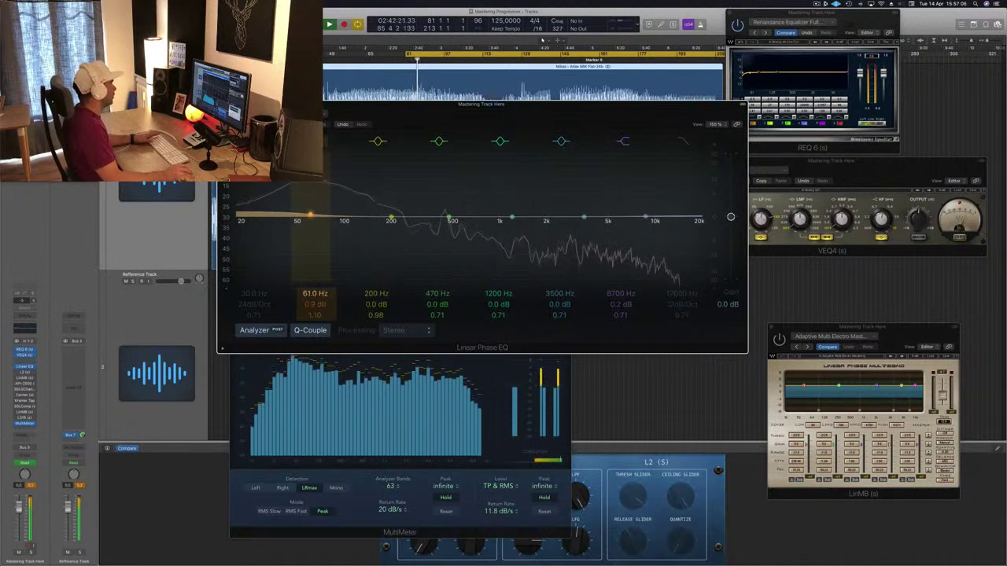
pyautogui.click(229, 116)
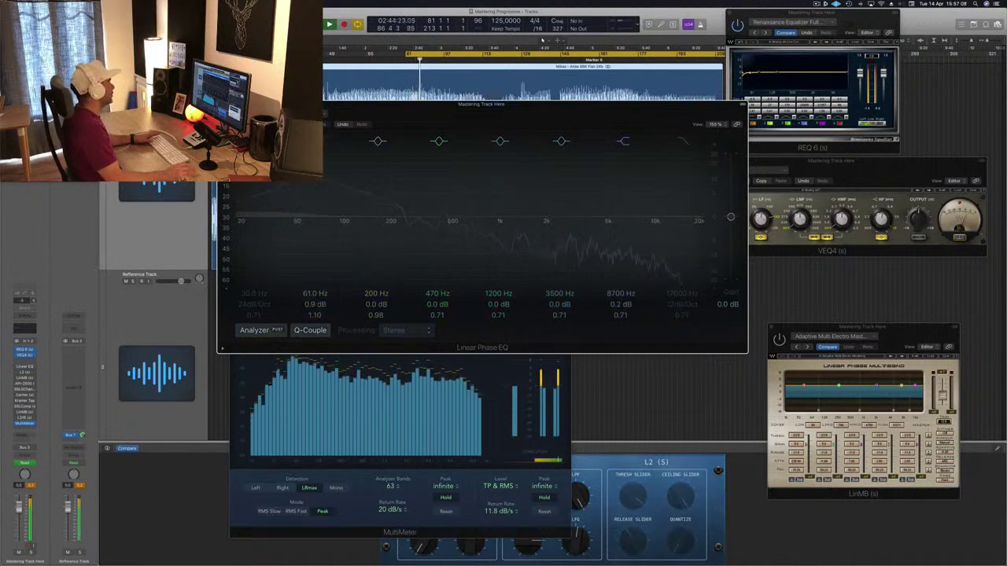
pyautogui.click(229, 116)
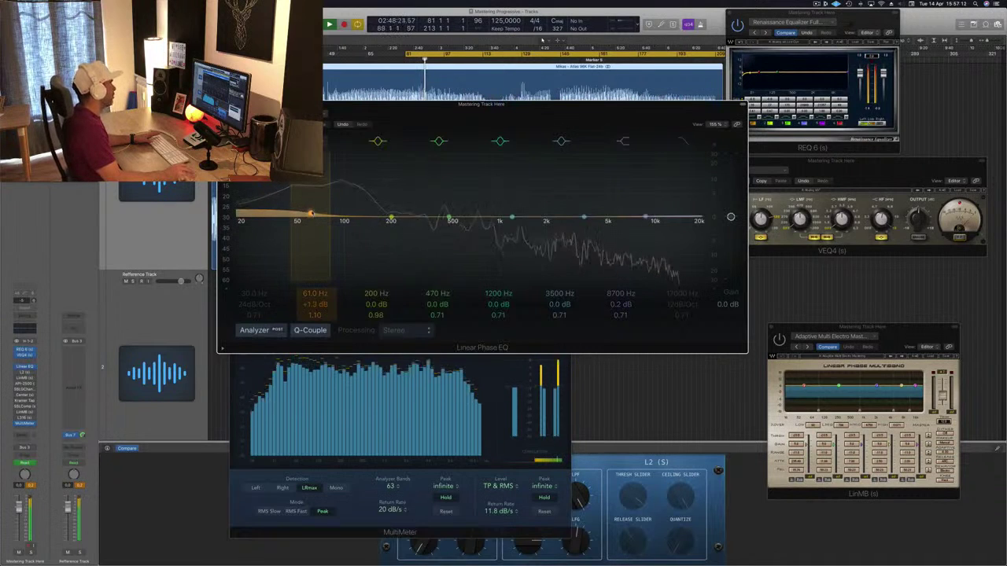
pyautogui.moveTo(312, 214); pyautogui.dragTo(314, 214)
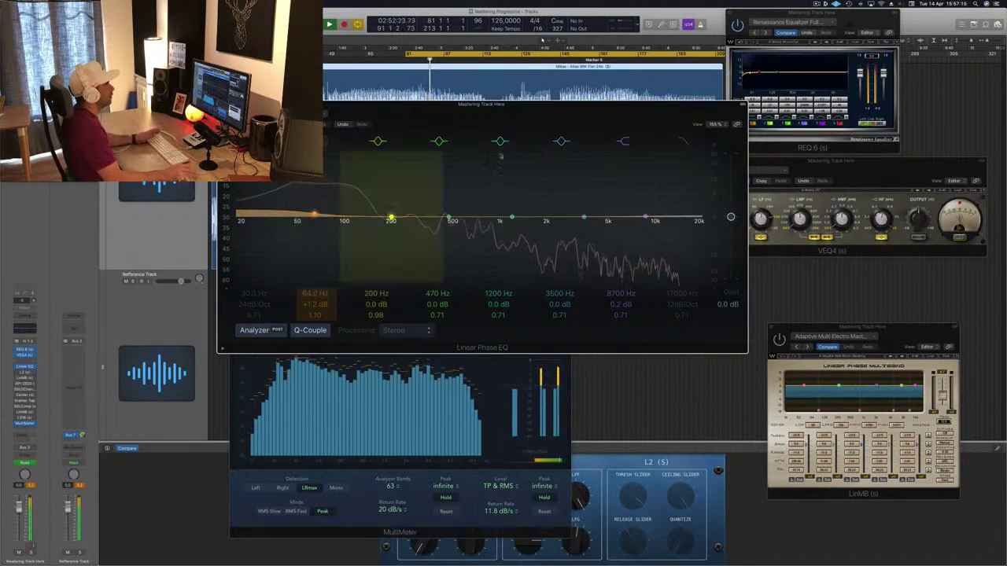
# Step: Set the Linear Phase EQ's high shelf to 12200 Hz at +1.6 dB and its upper-mid band to 5800 Hz, -0.9 dB, Q 1.70
pyautogui.moveTo(562, 114); pyautogui.dragTo(546, 152)
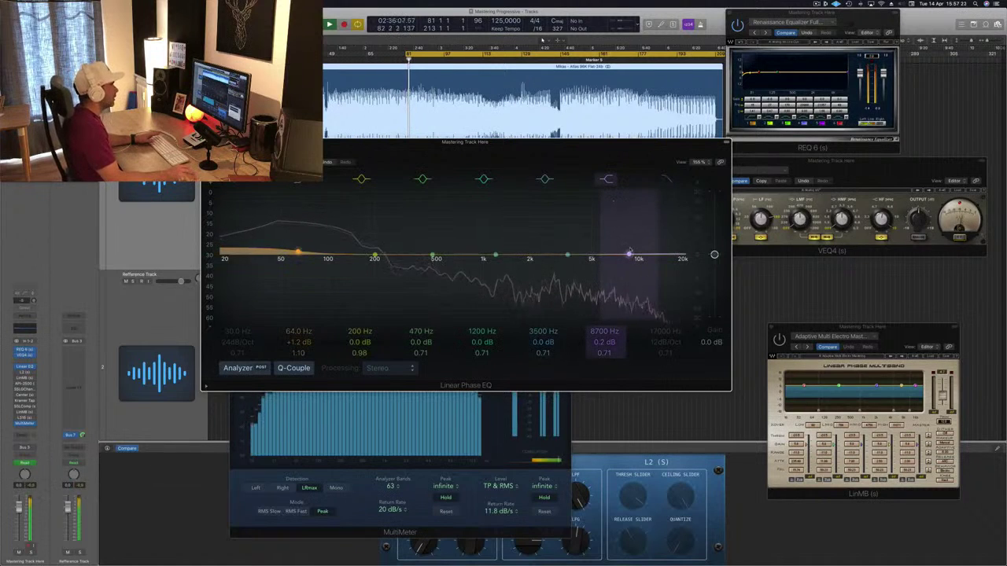
pyautogui.moveTo(629, 255); pyautogui.dragTo(652, 250)
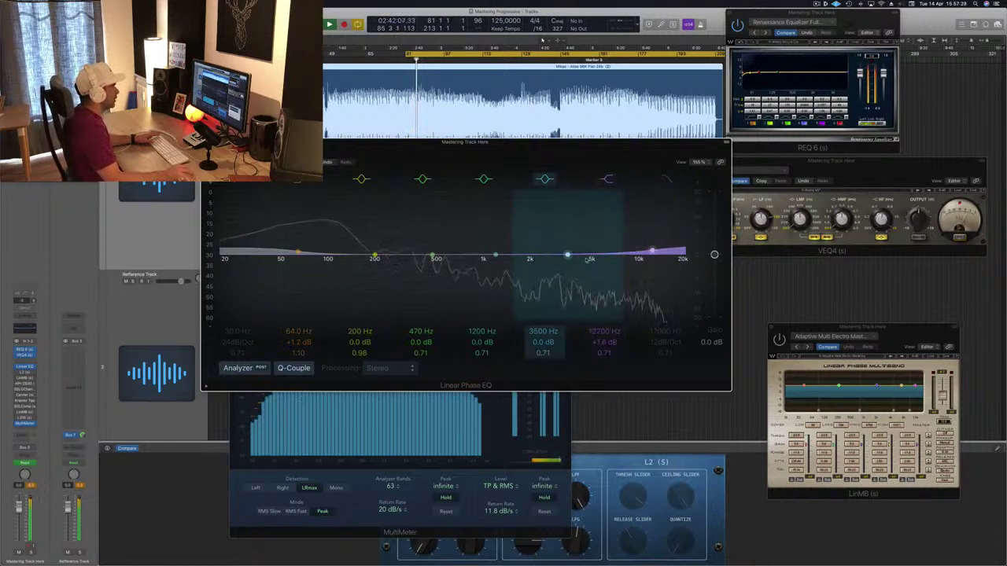
pyautogui.moveTo(567, 255); pyautogui.dragTo(597, 261)
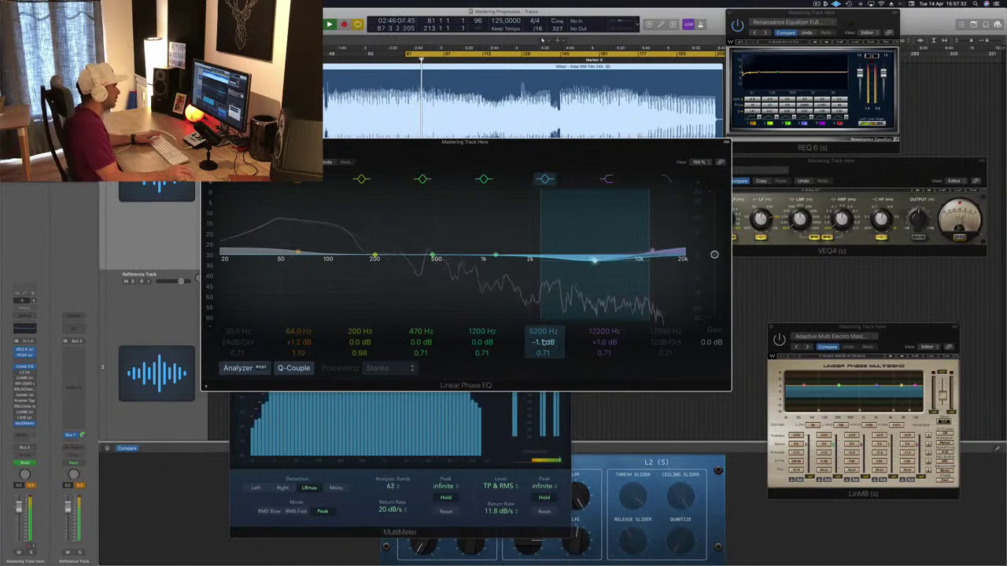
pyautogui.moveTo(543, 352); pyautogui.dragTo(543, 335)
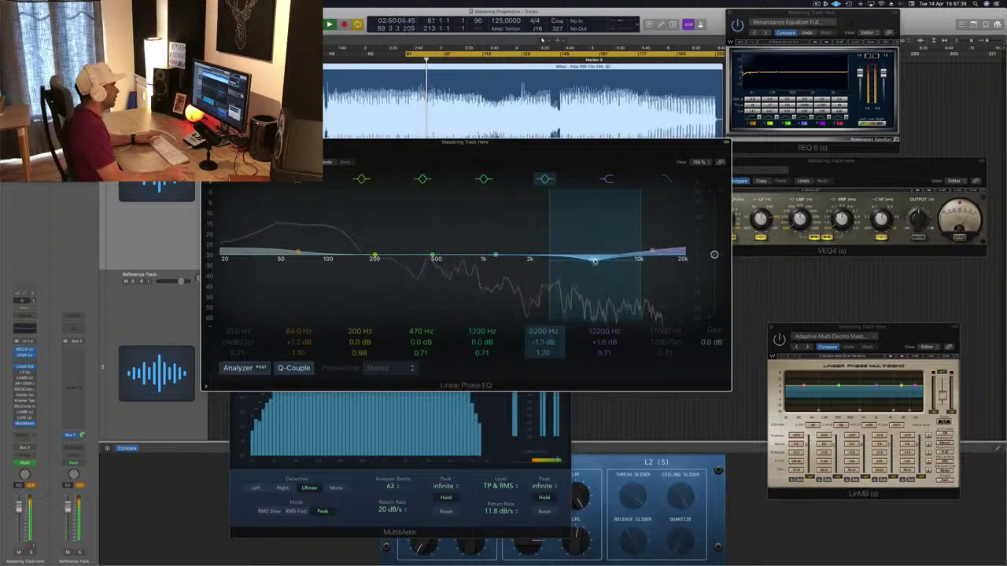
pyautogui.moveTo(594, 261); pyautogui.dragTo(602, 260)
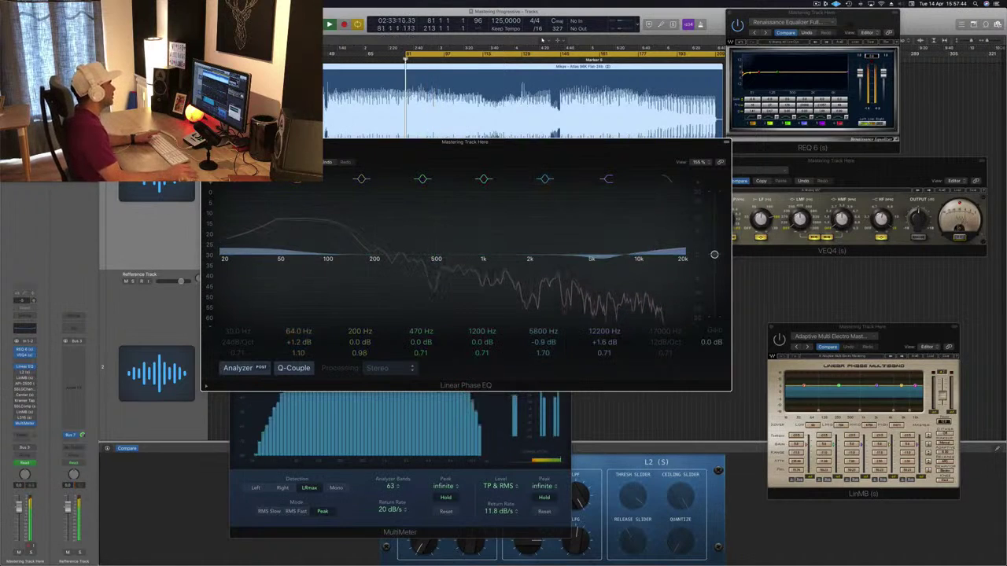
# Step: Compare the mix with the Linear Phase EQ bypassed and active, and close its window
pyautogui.moveTo(391, 151); pyautogui.dragTo(397, 155)
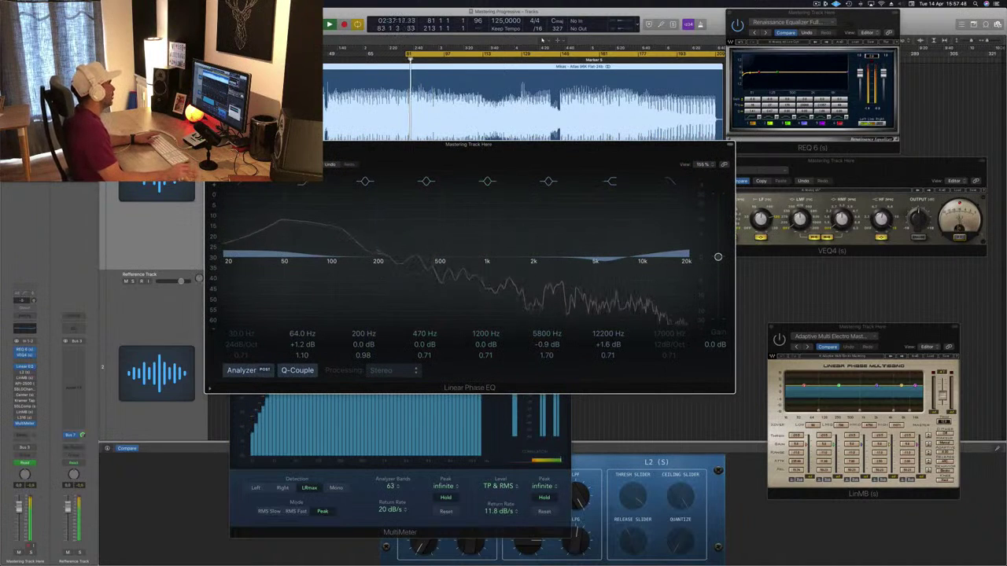
pyautogui.click(216, 157)
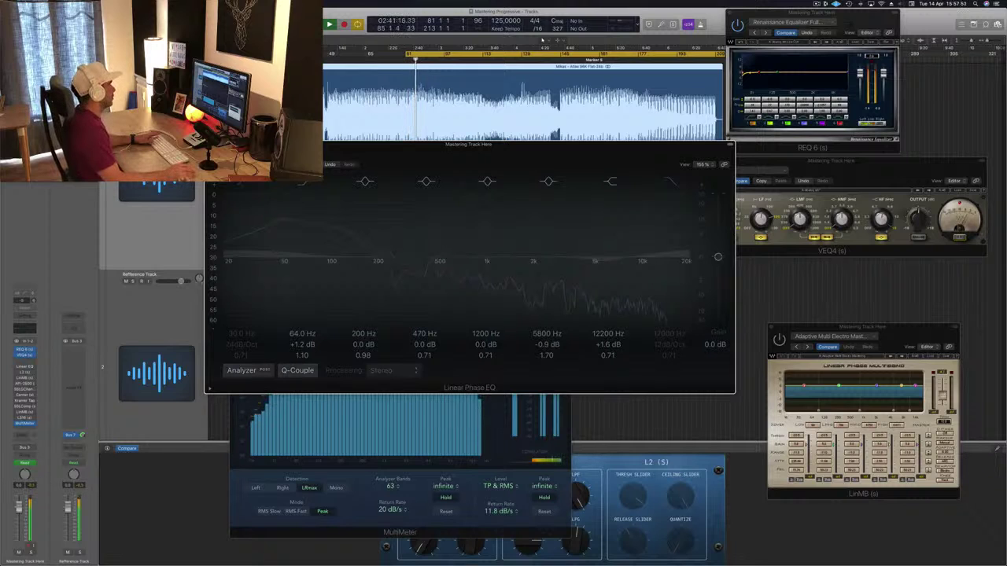
pyautogui.click(216, 158)
pyautogui.moveTo(280, 147); pyautogui.dragTo(346, 148)
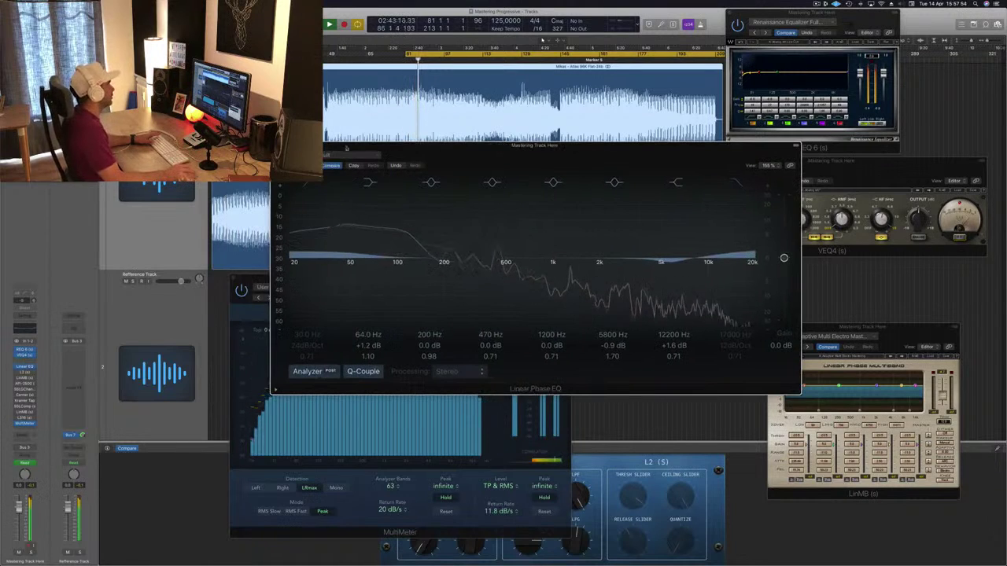
pyautogui.click(275, 145)
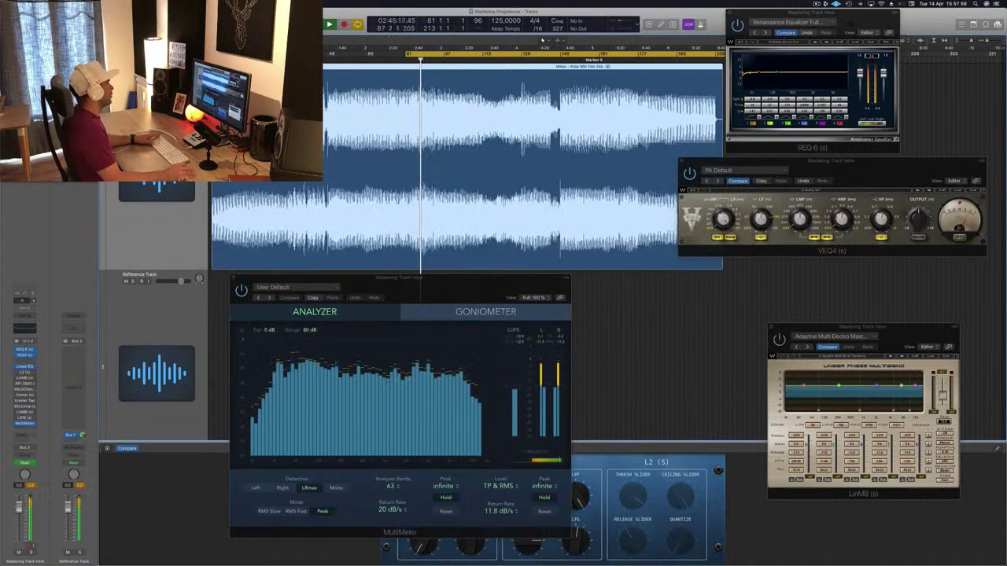
# Step: Open and enable the L2 on the mastering track, placing its window below the REQ 6 over the VEQ4
pyautogui.click(25, 374)
pyautogui.moveTo(259, 47); pyautogui.dragTo(787, 270)
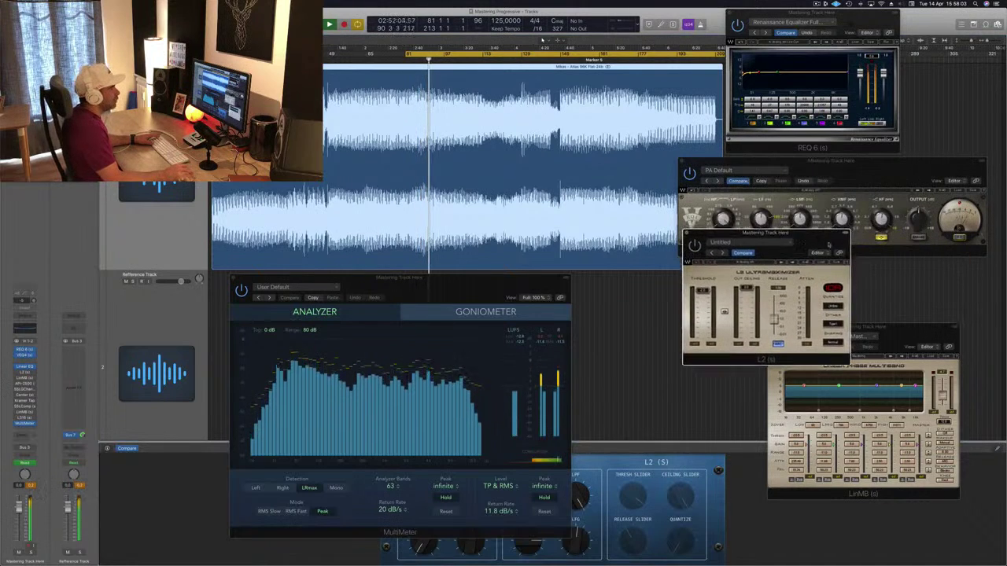
pyautogui.click(763, 307)
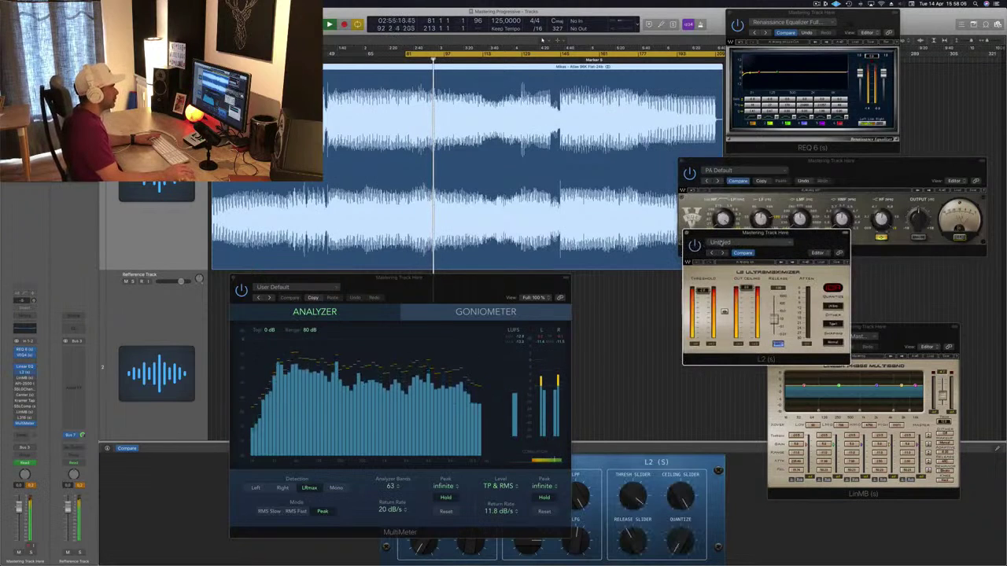
pyautogui.moveTo(759, 234); pyautogui.dragTo(801, 209)
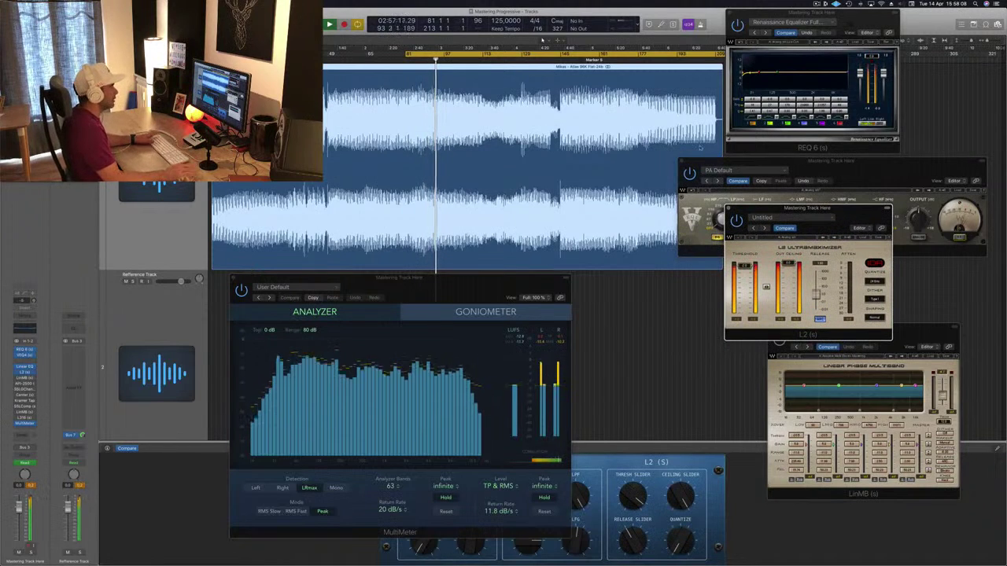
# Step: Extend the cycle range's start back to bar 65 and replay the loop from there
pyautogui.press('space')
pyautogui.press('space')
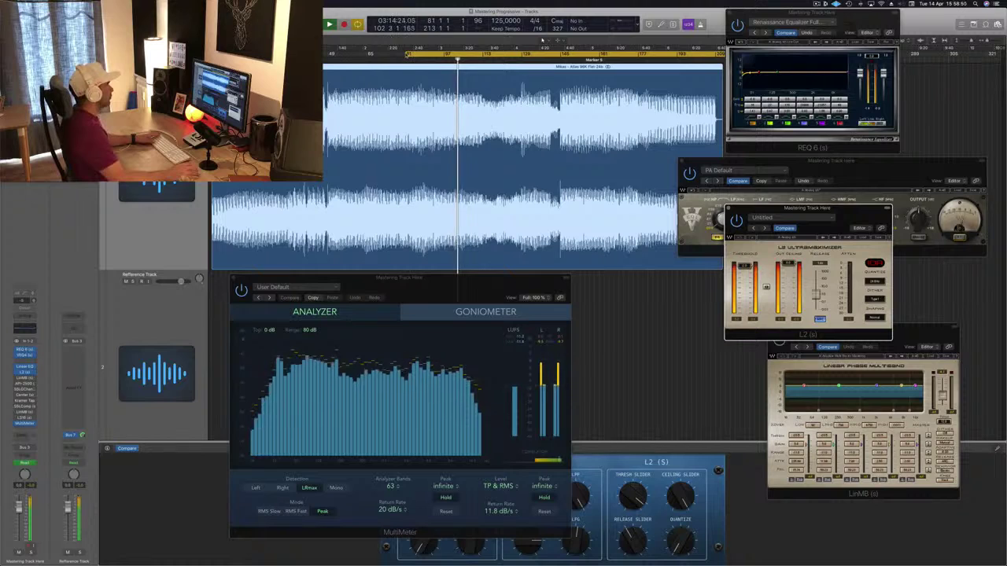
pyautogui.moveTo(407, 56); pyautogui.dragTo(365, 55)
pyautogui.press('space')
pyautogui.press('space')
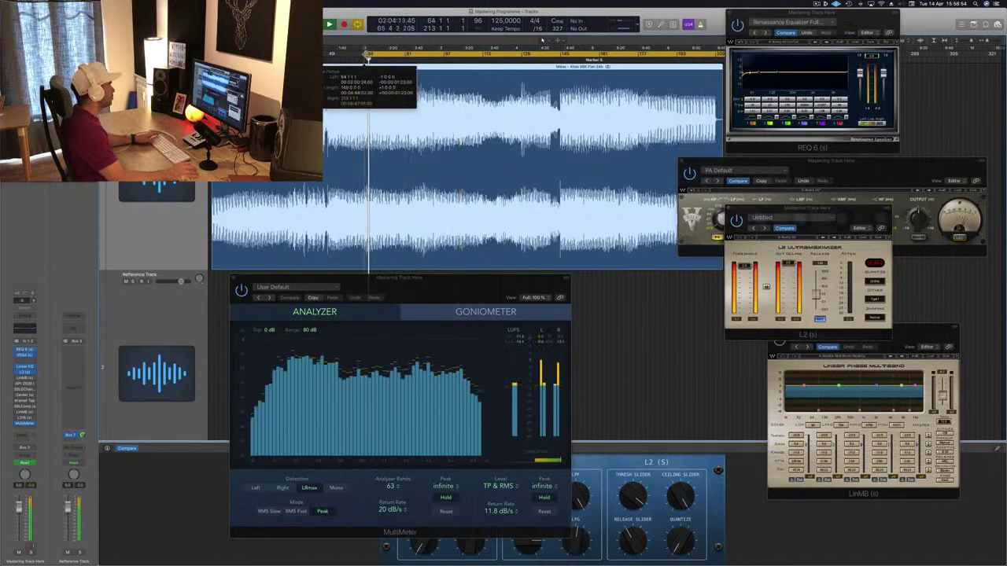
pyautogui.press('space')
pyautogui.press('space')
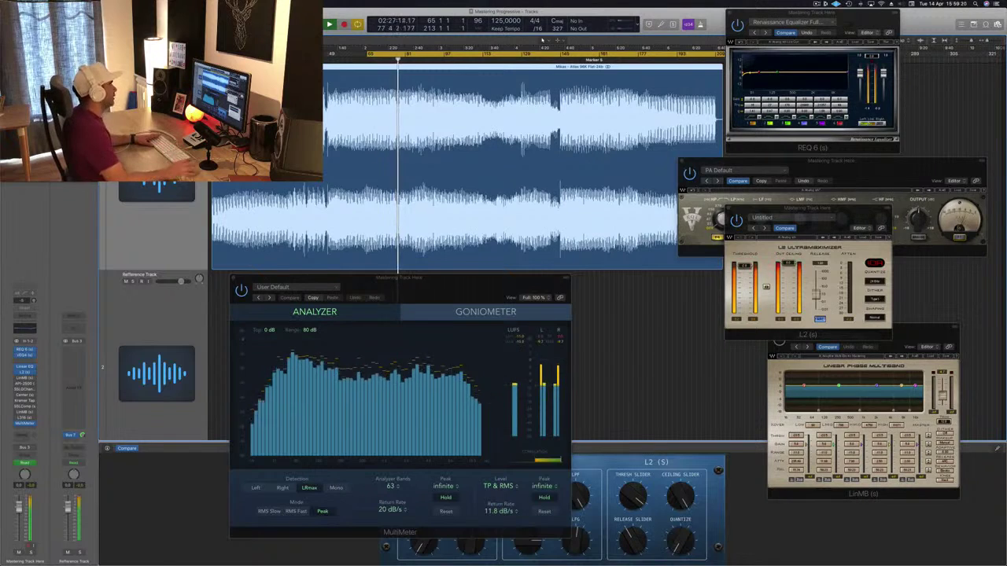
# Step: Enable the LinMB, move its window over the VEQ4 and L2, and audition the loop from its start
pyautogui.click(918, 337)
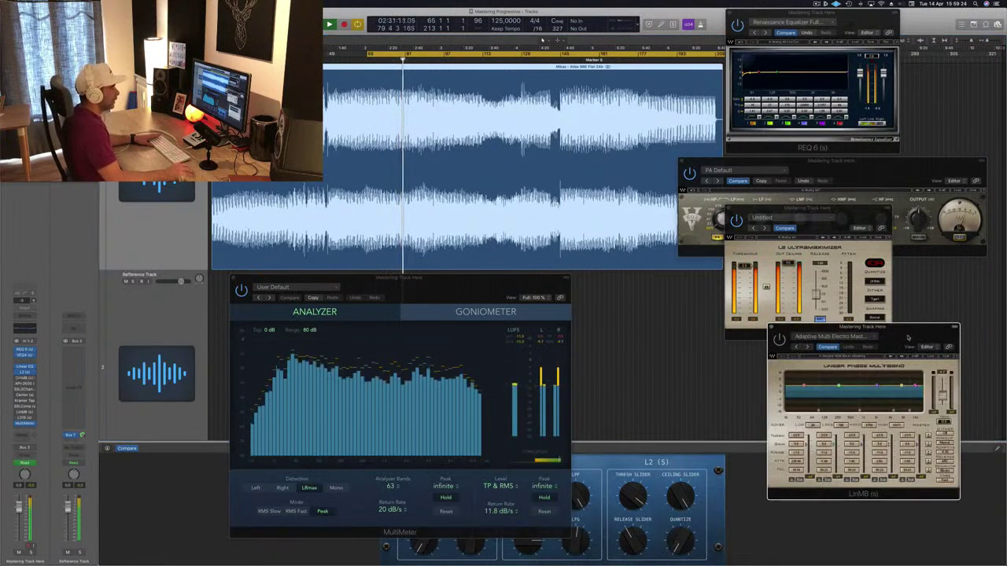
pyautogui.moveTo(917, 337); pyautogui.dragTo(841, 183)
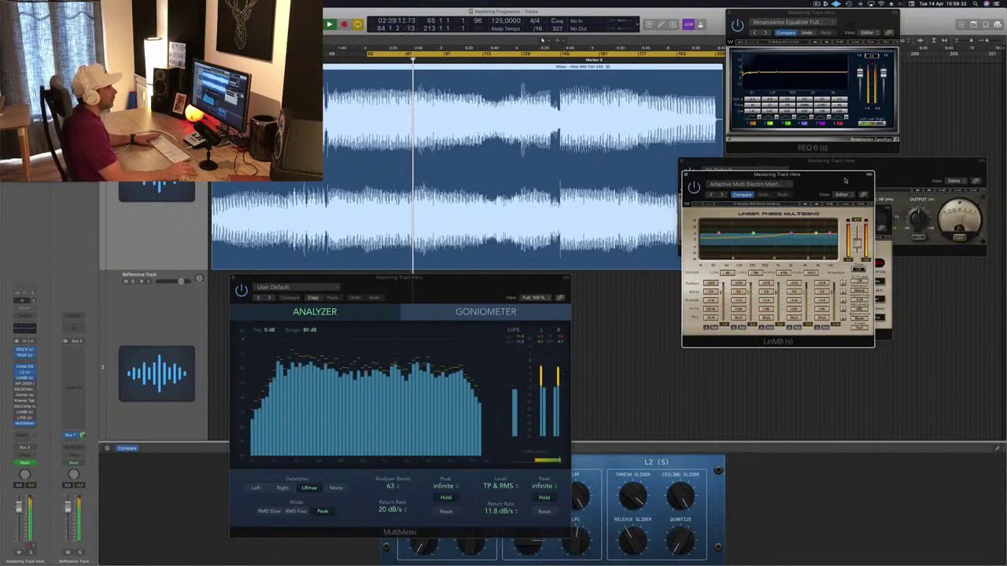
pyautogui.moveTo(831, 179); pyautogui.dragTo(851, 210)
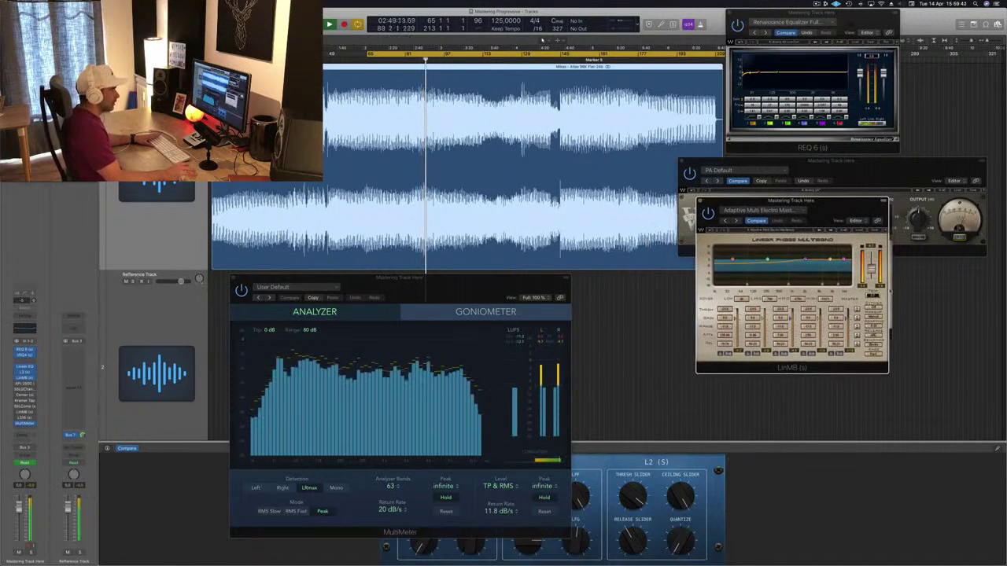
pyautogui.press('space')
pyautogui.press('space')
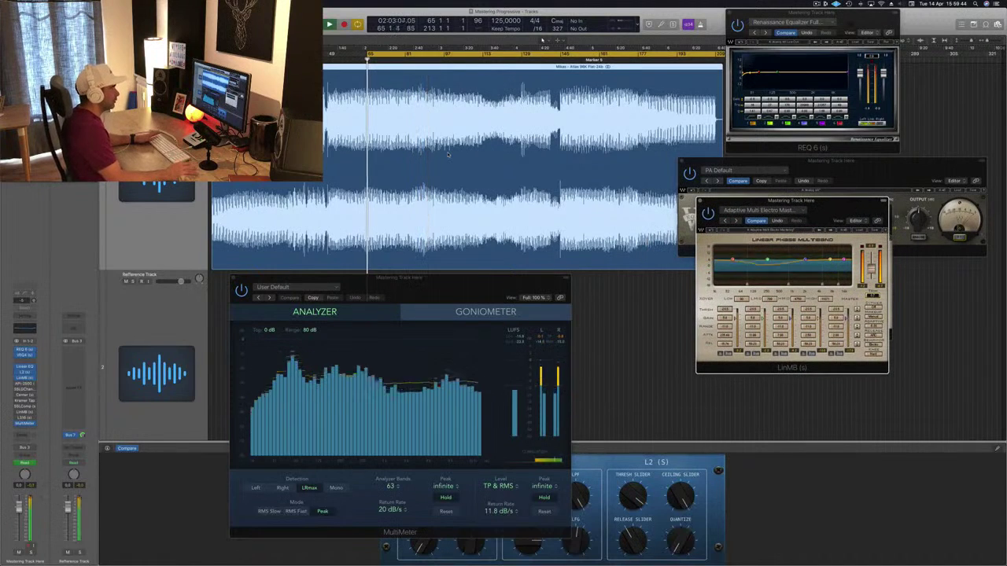
pyautogui.moveTo(852, 207); pyautogui.dragTo(842, 209)
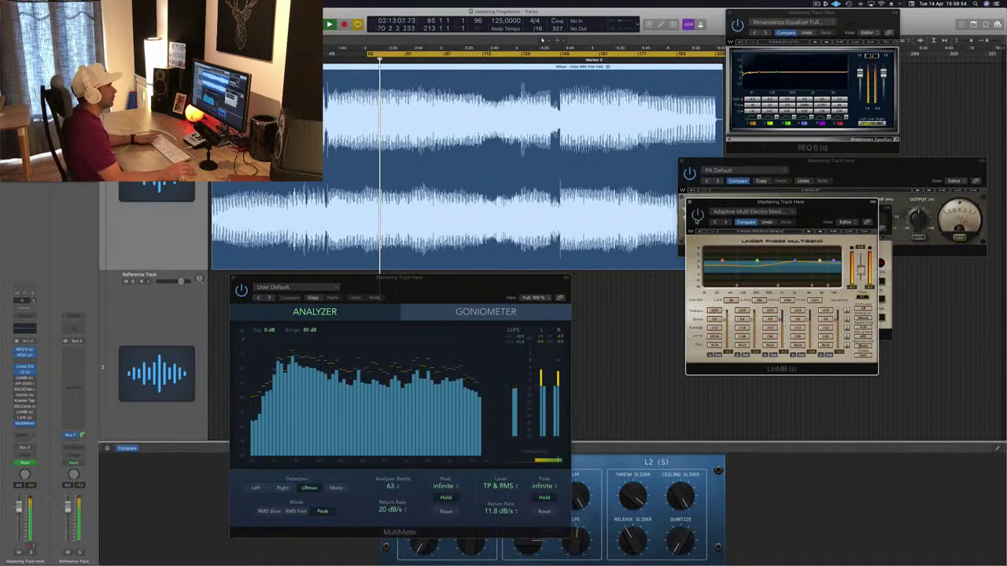
pyautogui.moveTo(836, 209); pyautogui.dragTo(825, 213)
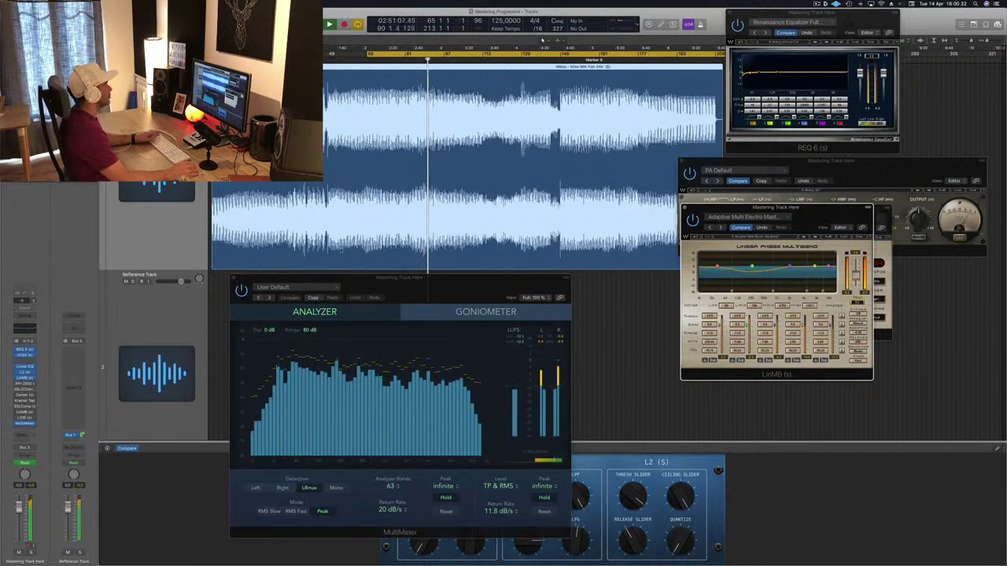
# Step: Open the API-2500 compressor, place its window directly below the LinMB, and enable it for playback
pyautogui.click(25, 384)
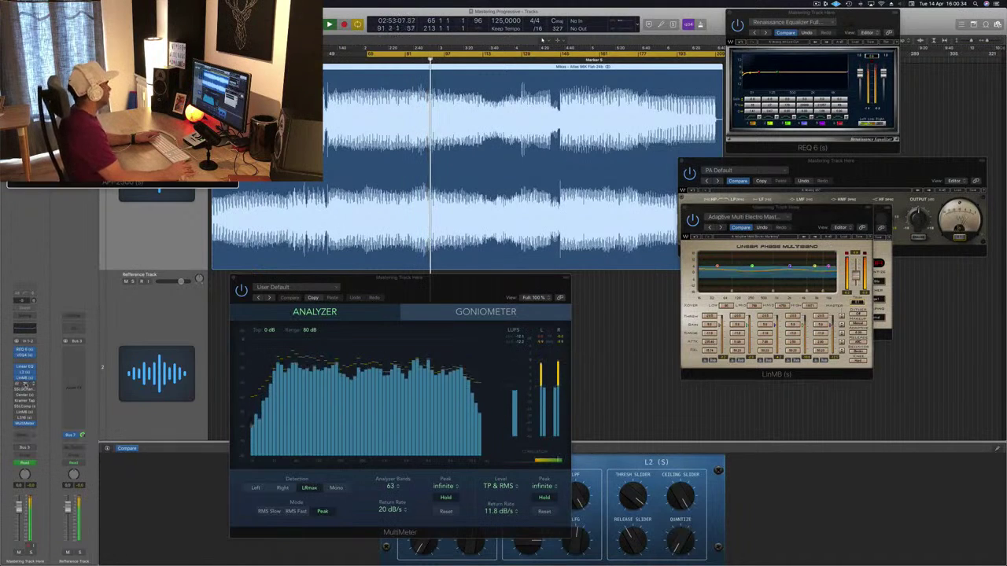
pyautogui.moveTo(338, 95); pyautogui.dragTo(937, 326)
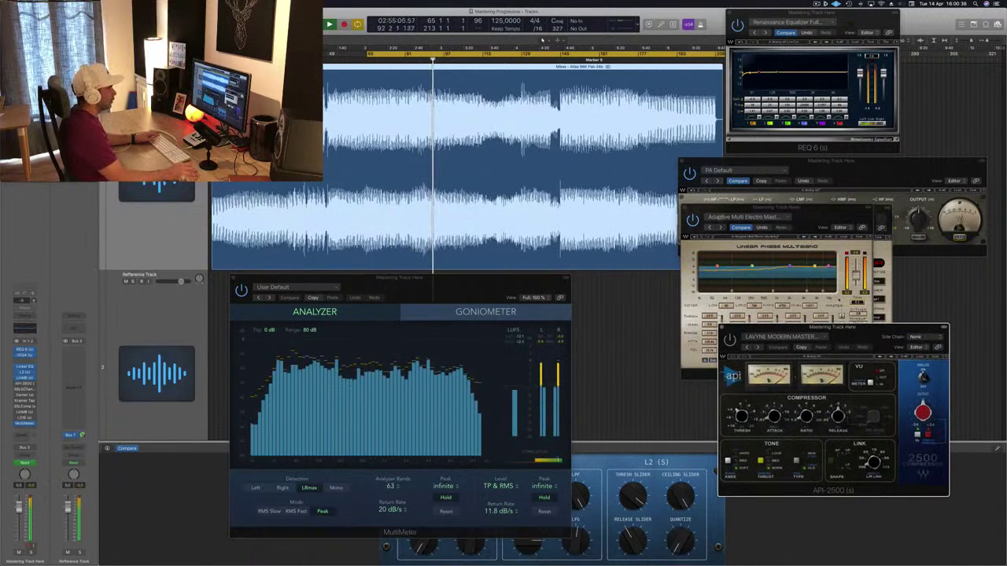
pyautogui.moveTo(797, 210); pyautogui.dragTo(797, 151)
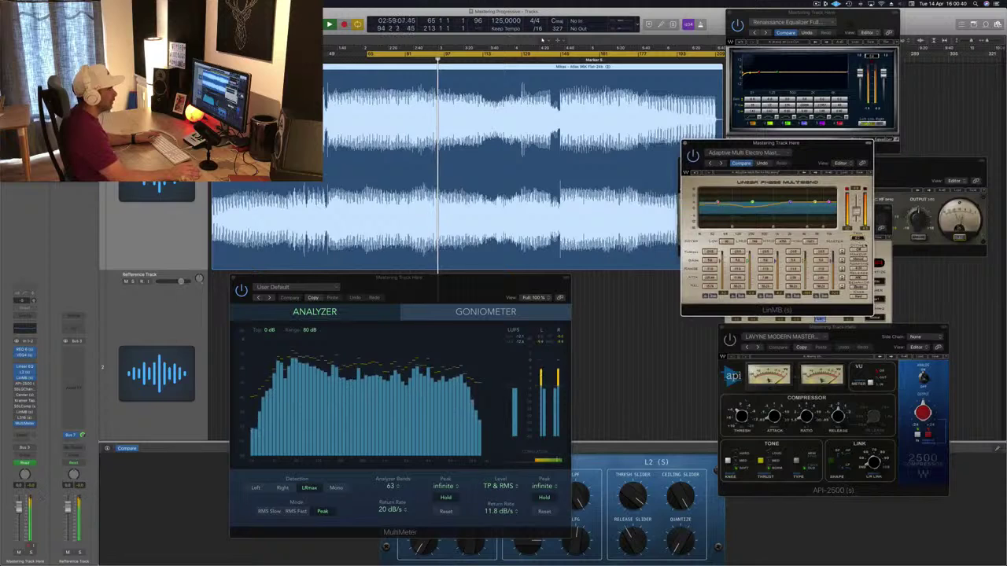
pyautogui.click(945, 327)
pyautogui.moveTo(900, 328); pyautogui.dragTo(864, 253)
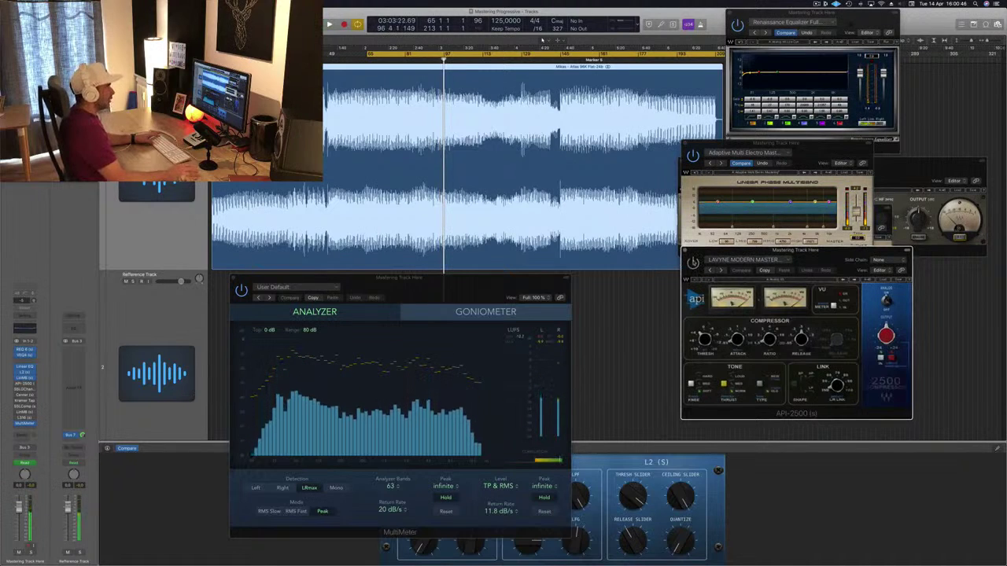
pyautogui.click(694, 263)
pyautogui.press('space')
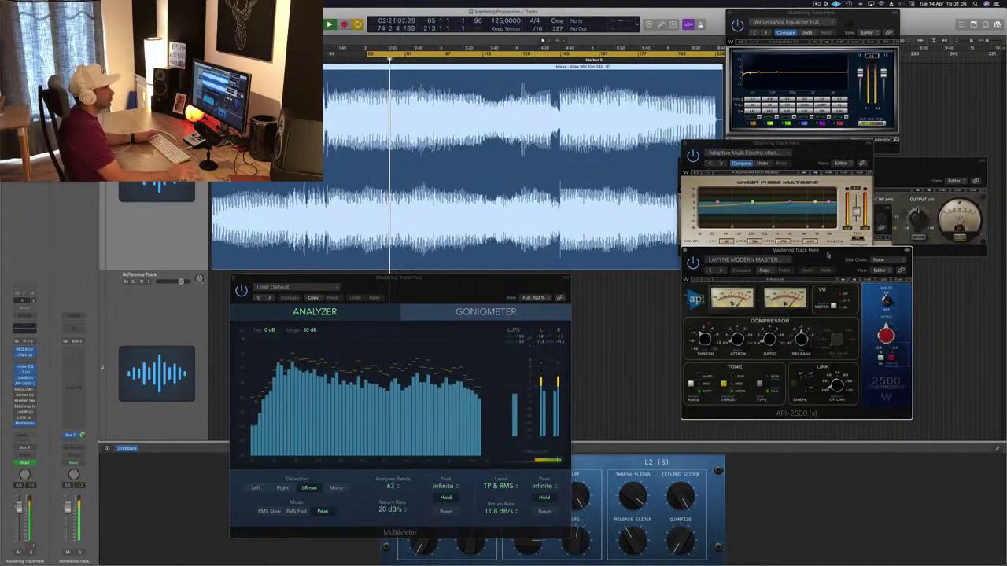
# Step: Replay the loop from its start with the API-2500 active, nudging the MultiMeter window slightly
pyautogui.moveTo(827, 254); pyautogui.dragTo(828, 256)
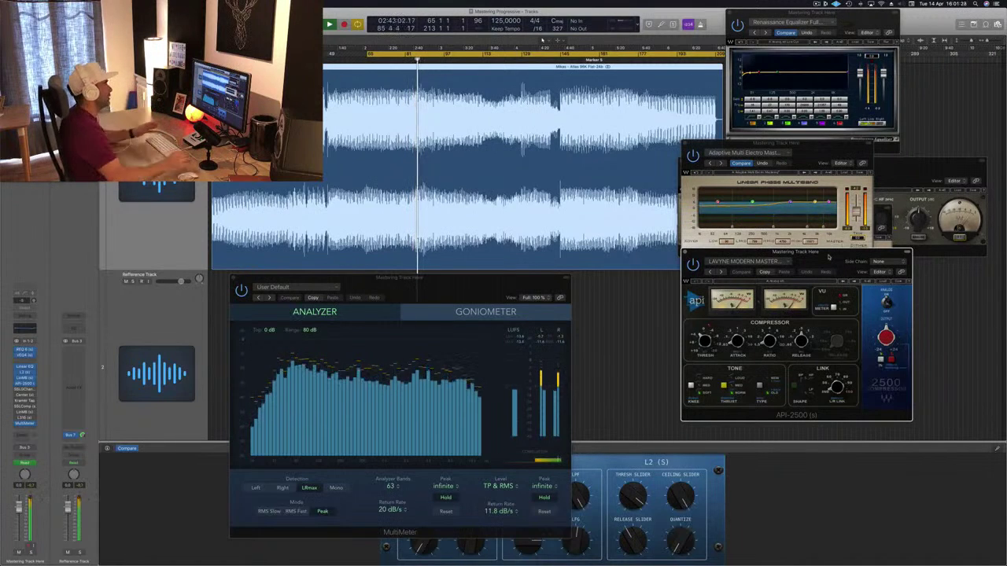
pyautogui.moveTo(453, 282); pyautogui.dragTo(445, 279)
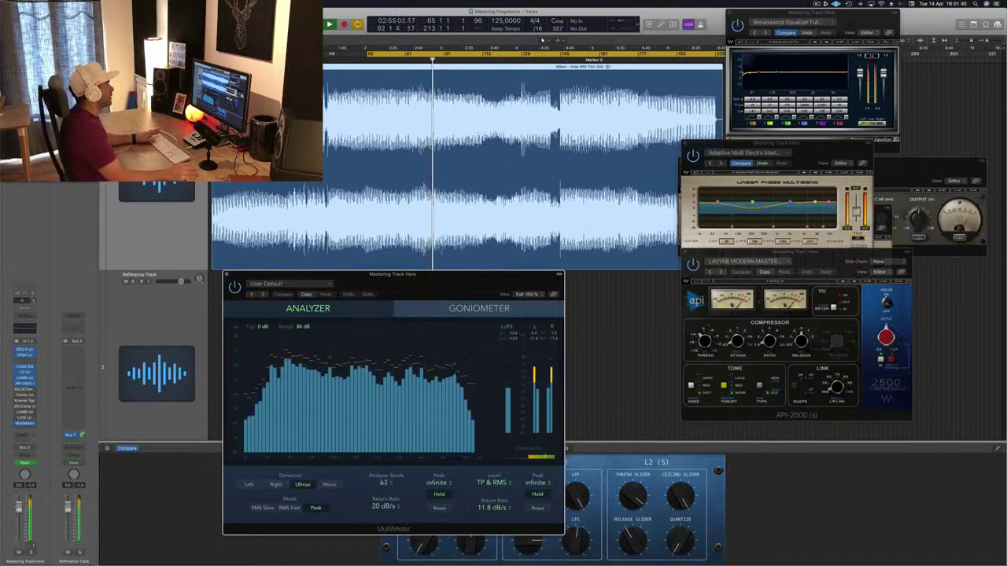
pyautogui.press('space')
pyautogui.press('space')
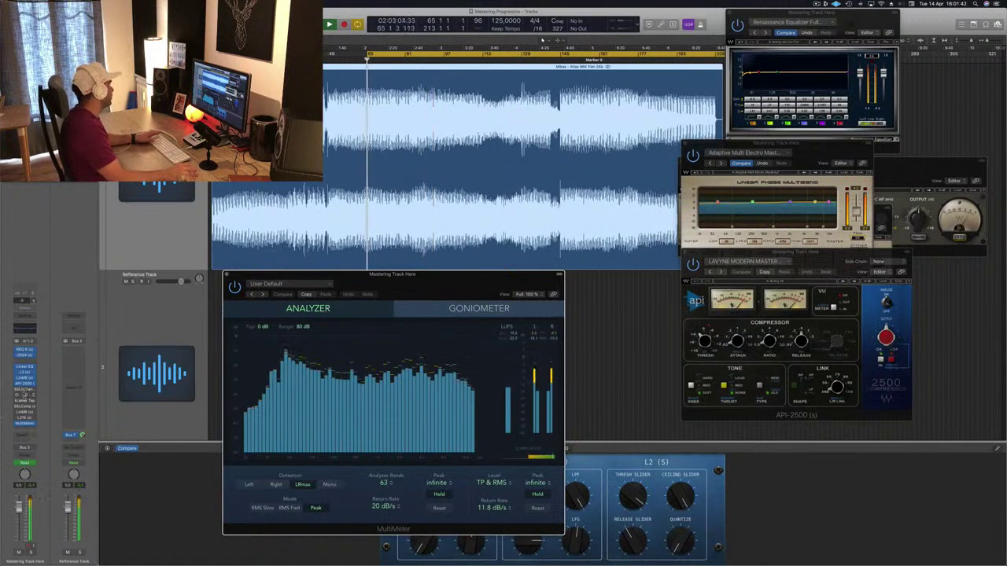
# Step: Open the SSLGChannel on the mastering track, place its window over the waveform, and look through its factory presets
pyautogui.click(23, 388)
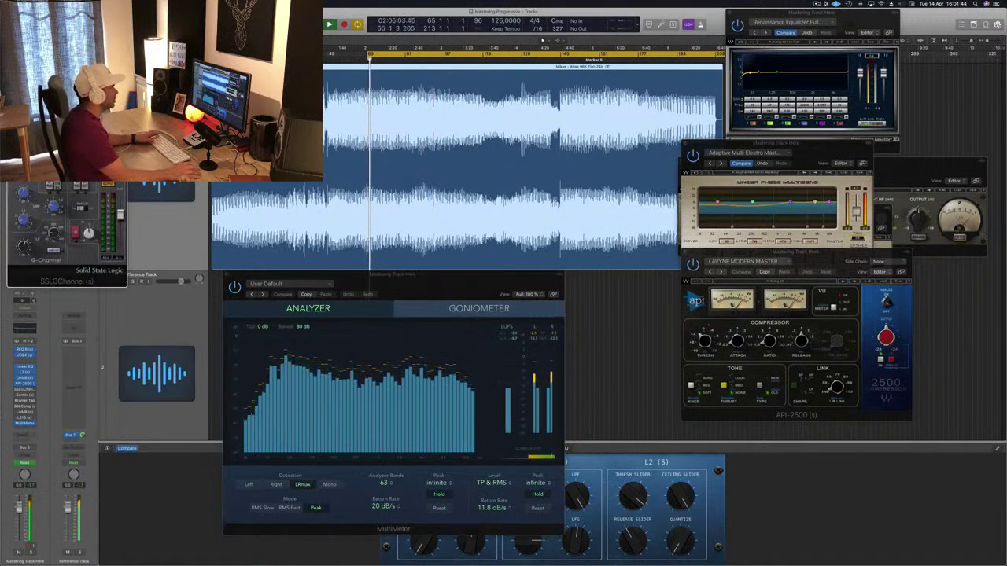
pyautogui.moveTo(66, 20); pyautogui.dragTo(418, 114)
pyautogui.click(419, 124)
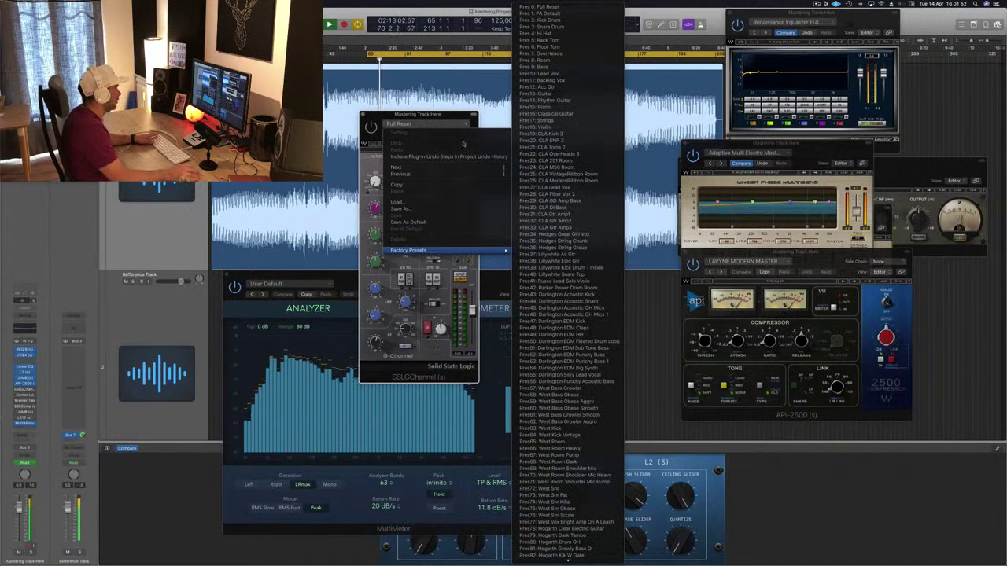
pyautogui.click(391, 126)
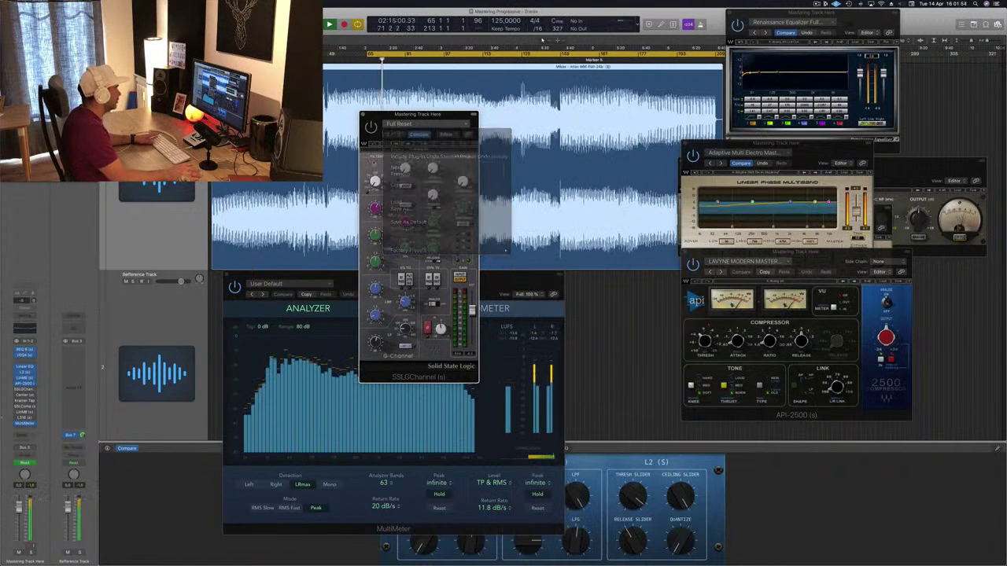
pyautogui.click(393, 127)
pyautogui.click(393, 127)
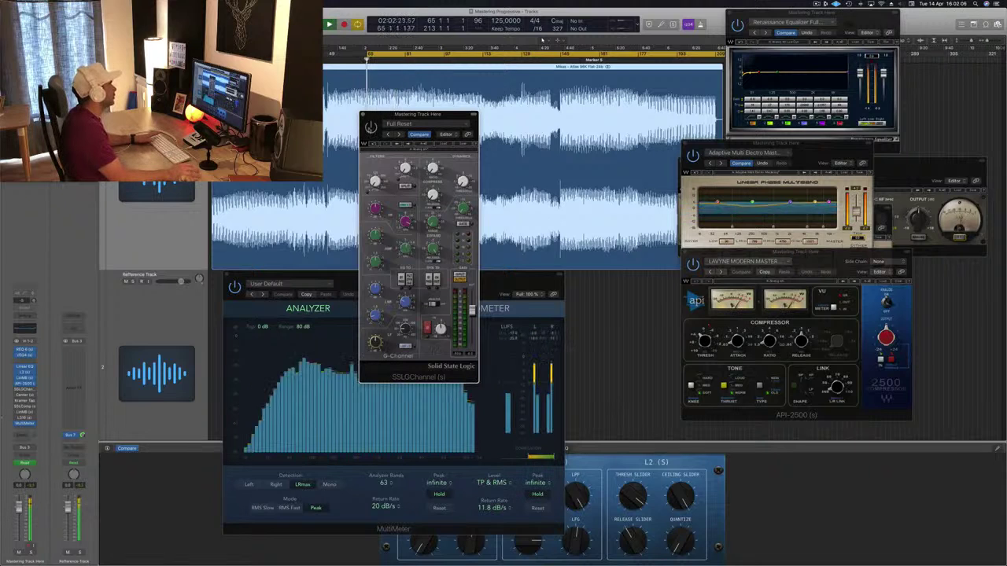
# Step: Enable the SSLGChannel, audition the loop through it while repositioning its window, and close the window
pyautogui.moveTo(433, 115); pyautogui.dragTo(477, 116)
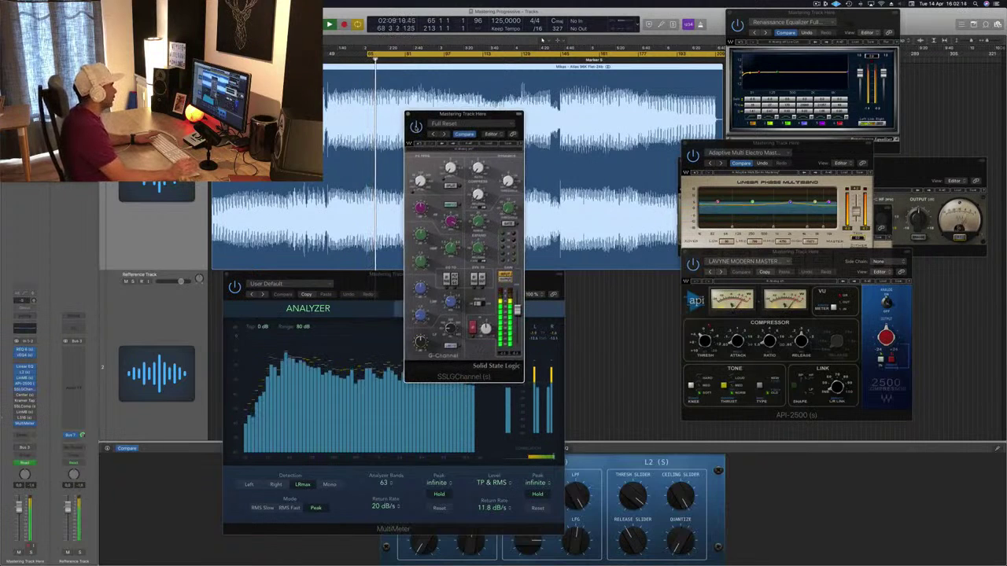
pyautogui.moveTo(480, 114); pyautogui.dragTo(508, 133)
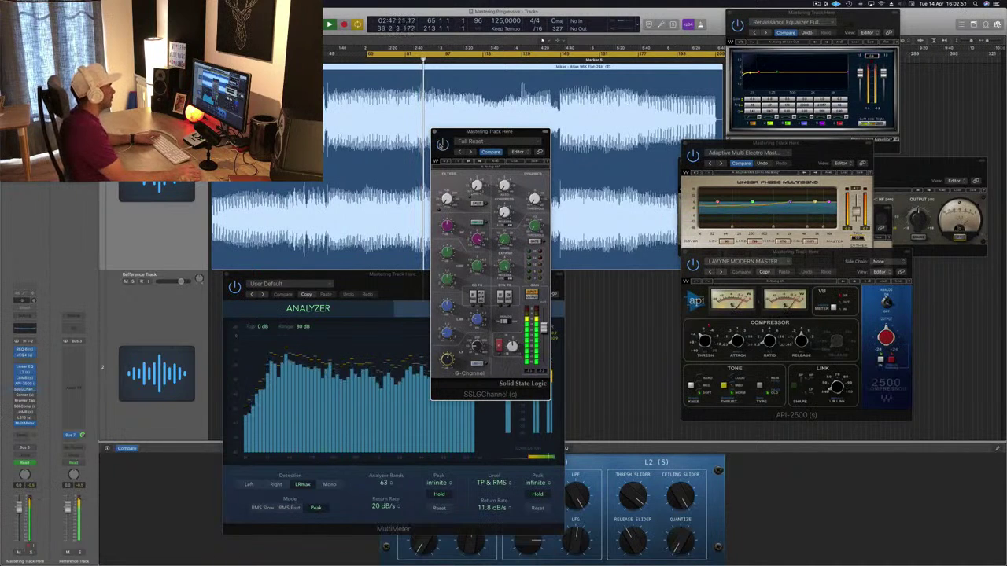
pyautogui.moveTo(457, 131); pyautogui.dragTo(493, 194)
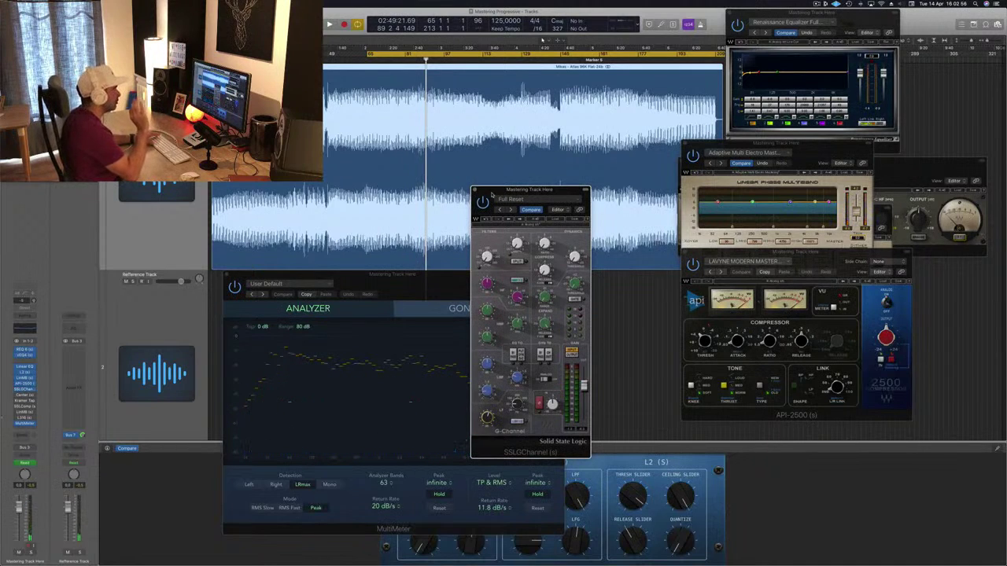
pyautogui.press('space')
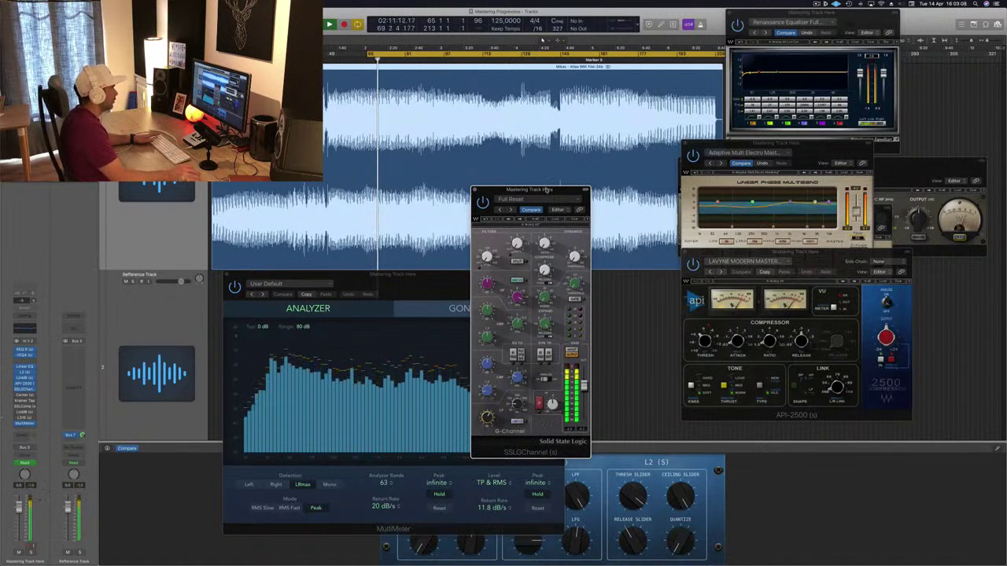
pyautogui.moveTo(546, 189); pyautogui.dragTo(635, 155)
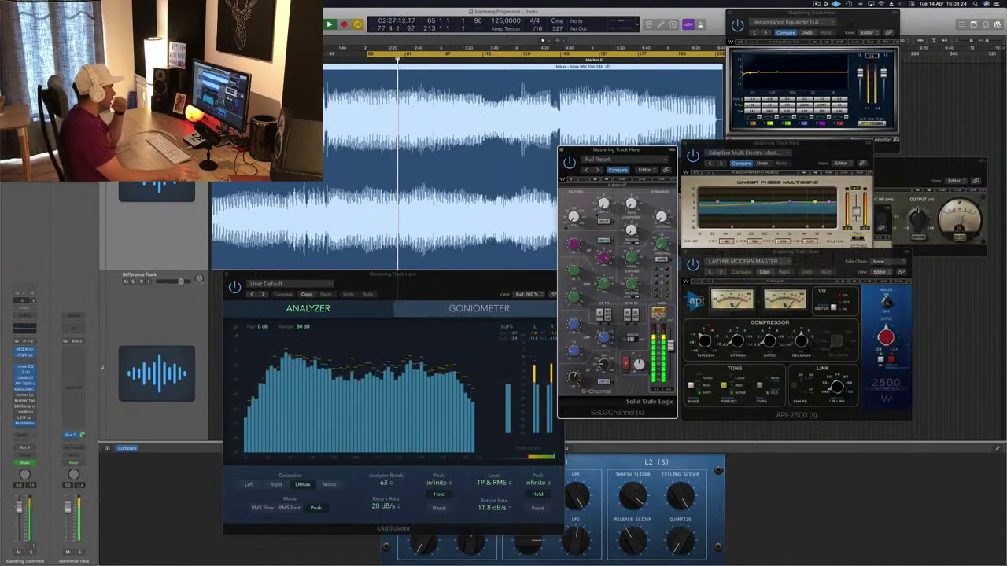
pyautogui.moveTo(649, 155); pyautogui.dragTo(646, 148)
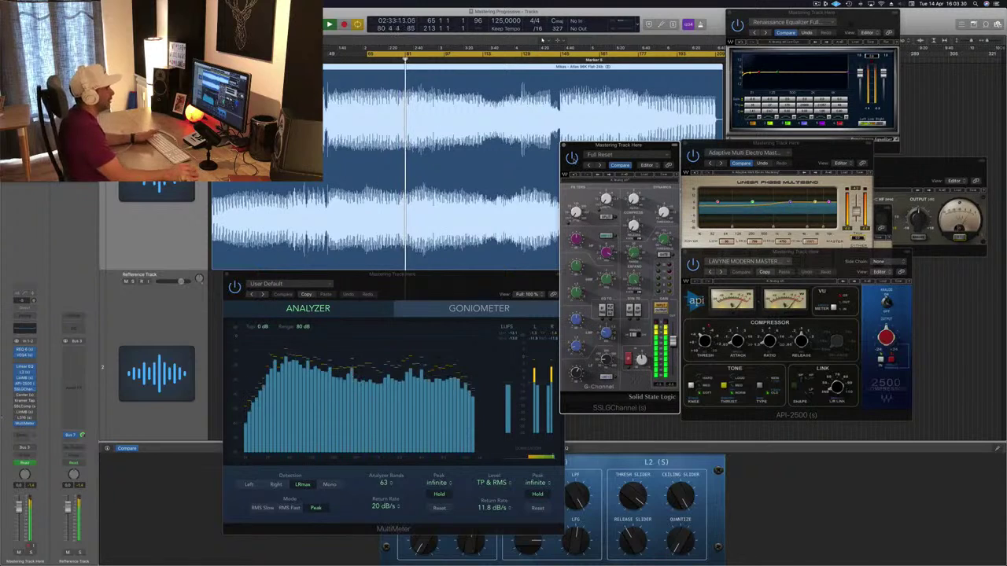
pyautogui.click(564, 146)
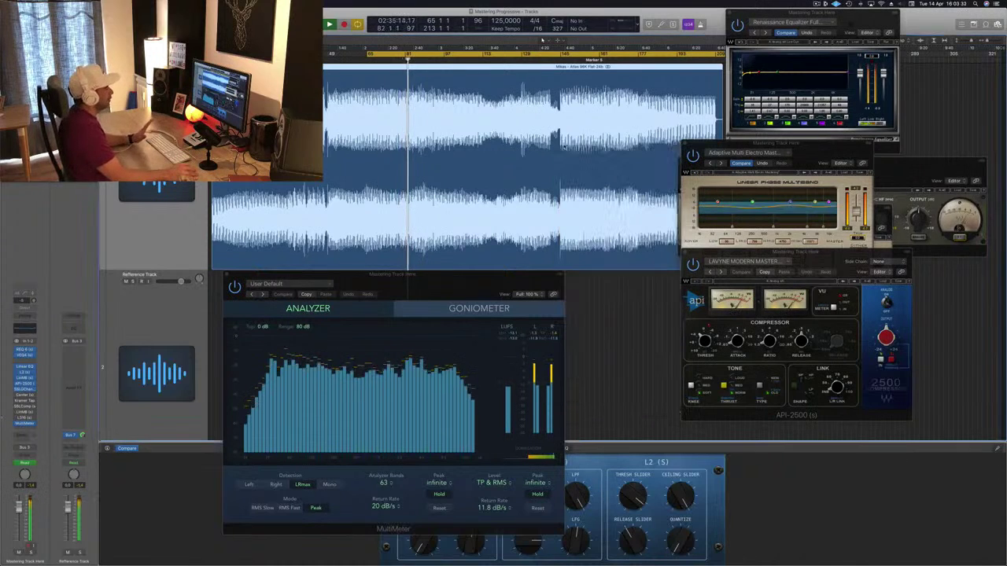
# Step: Open the Center plug-in over the waveform during playback and lower its Sides fader level with the Center fader
pyautogui.press('space')
pyautogui.press('space')
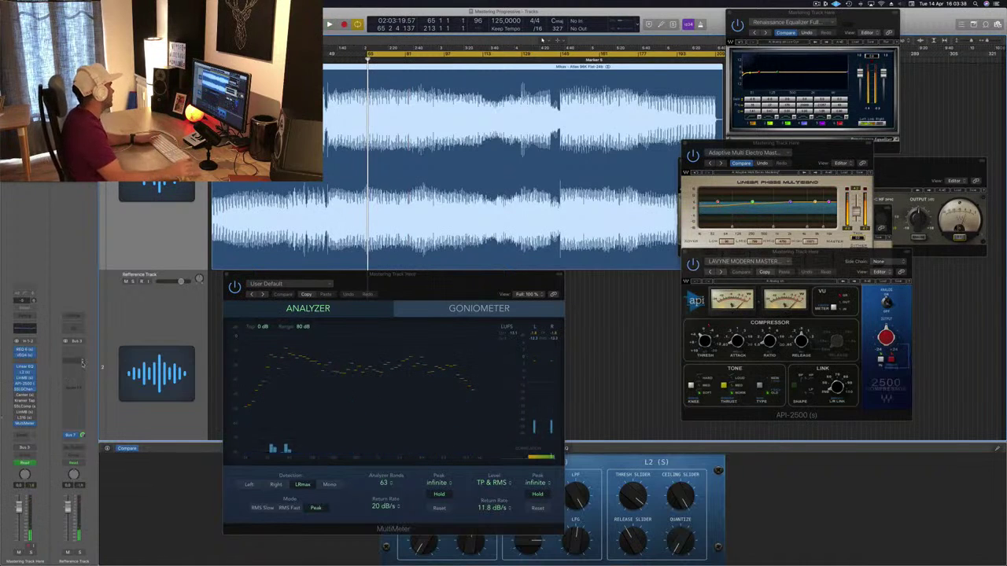
pyautogui.press('space')
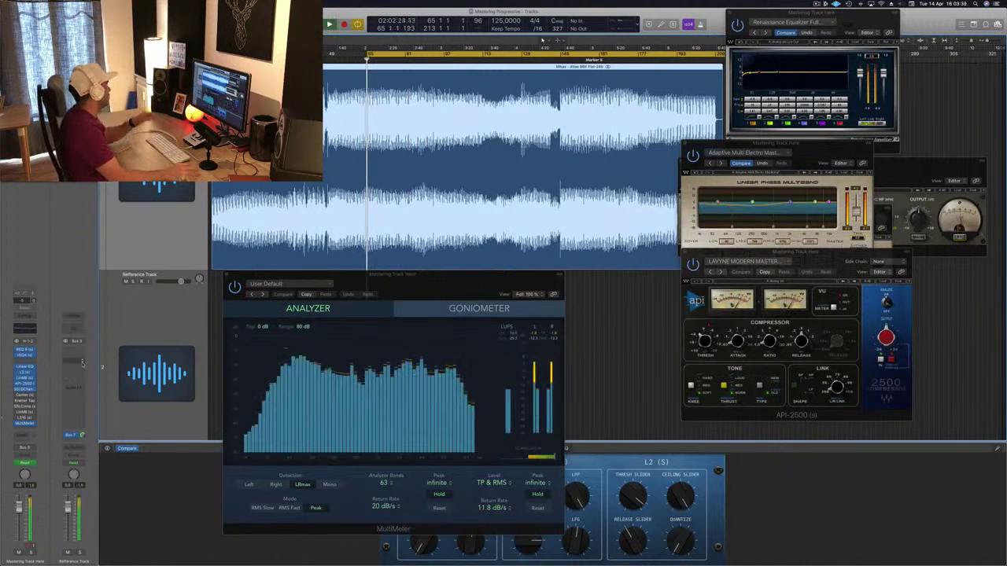
pyautogui.click(25, 395)
pyautogui.moveTo(84, 18); pyautogui.dragTo(508, 165)
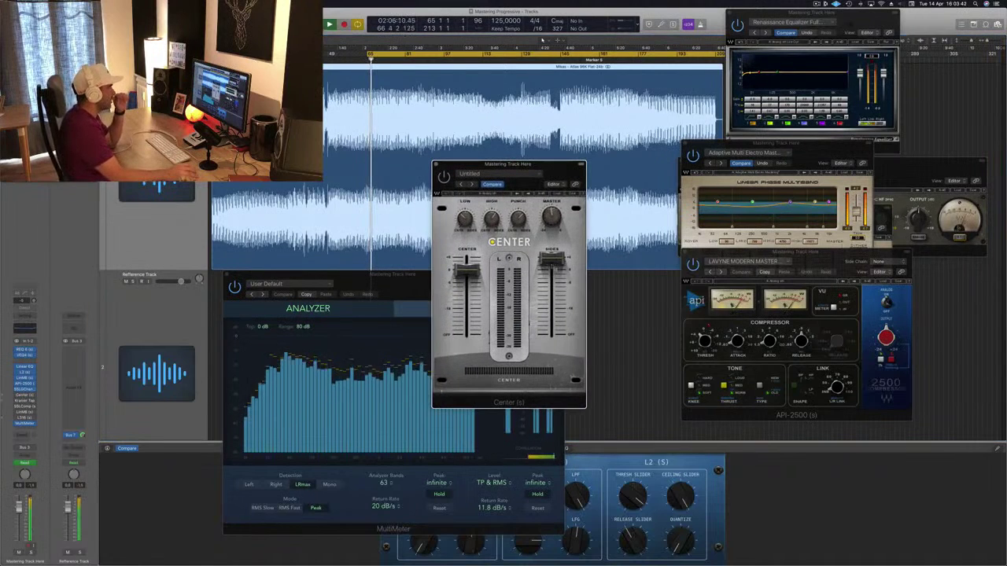
pyautogui.moveTo(552, 260); pyautogui.dragTo(553, 270)
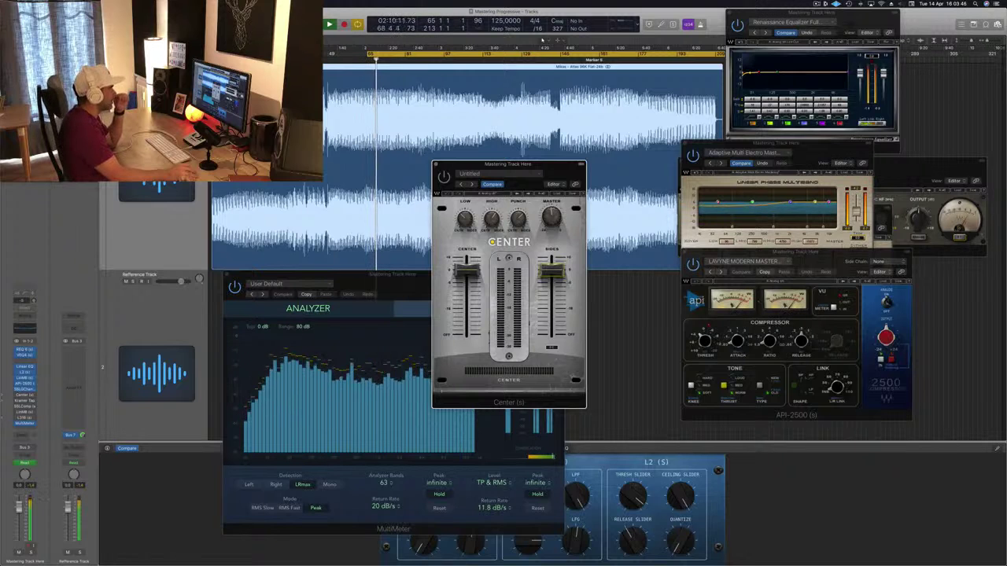
# Step: Raise the Center plug-in's Sides fader slightly during playback and reposition its window over the waveform
pyautogui.moveTo(548, 171); pyautogui.dragTo(553, 170)
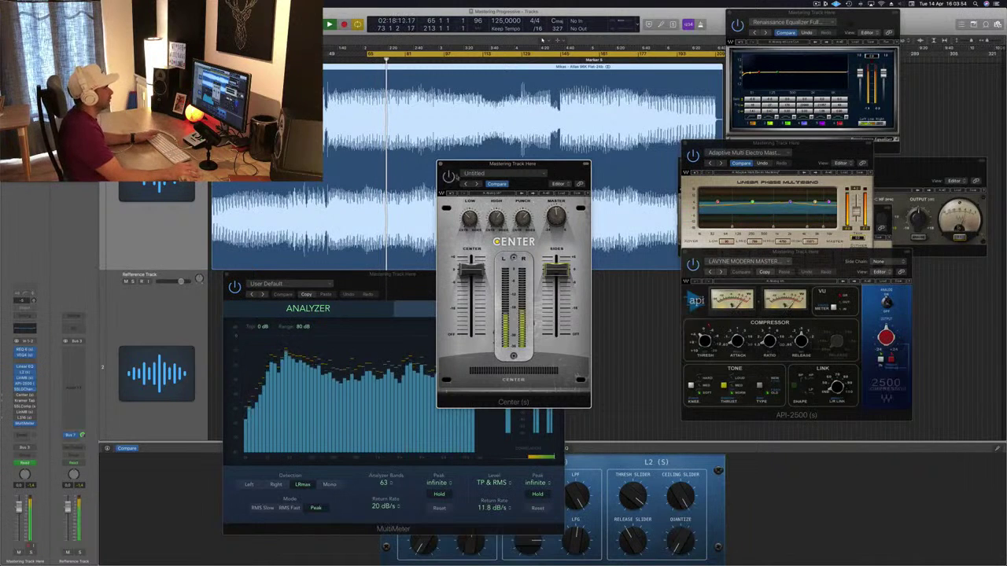
pyautogui.moveTo(459, 174); pyautogui.dragTo(463, 174)
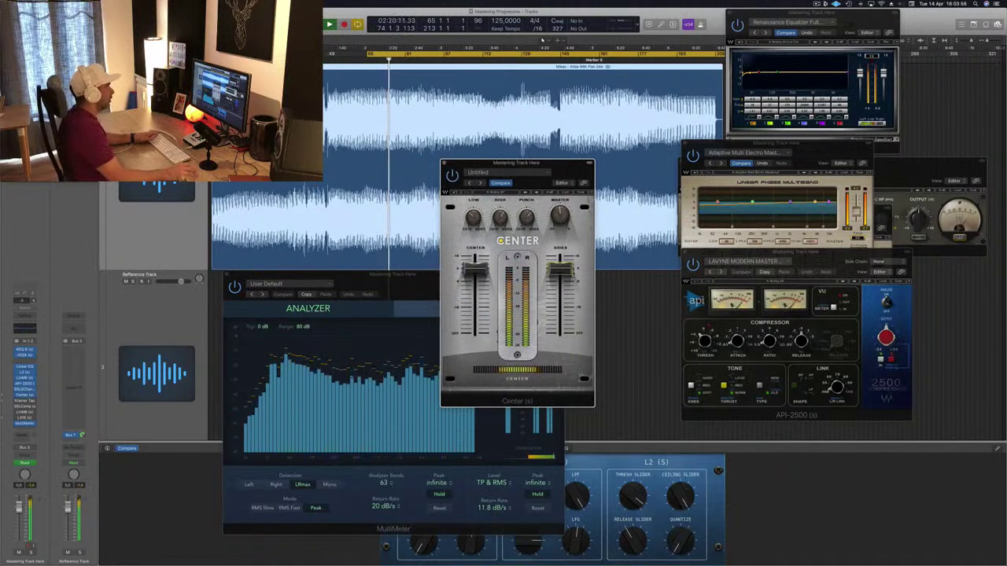
pyautogui.moveTo(560, 270)
pyautogui.mouseDown()
pyautogui.moveTo(561, 257)
pyautogui.moveTo(561, 268)
pyautogui.mouseUp()
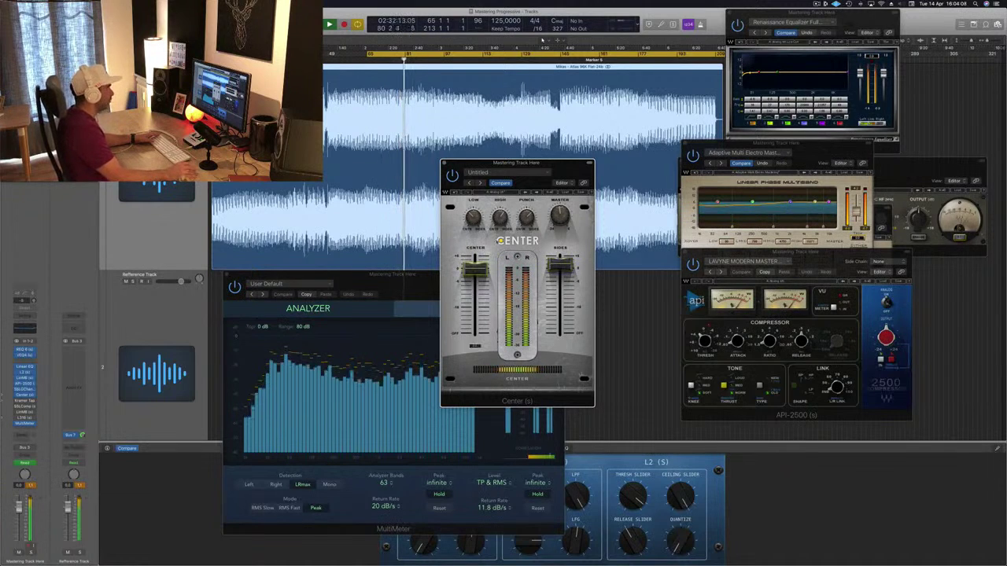
pyautogui.moveTo(563, 167); pyautogui.dragTo(583, 164)
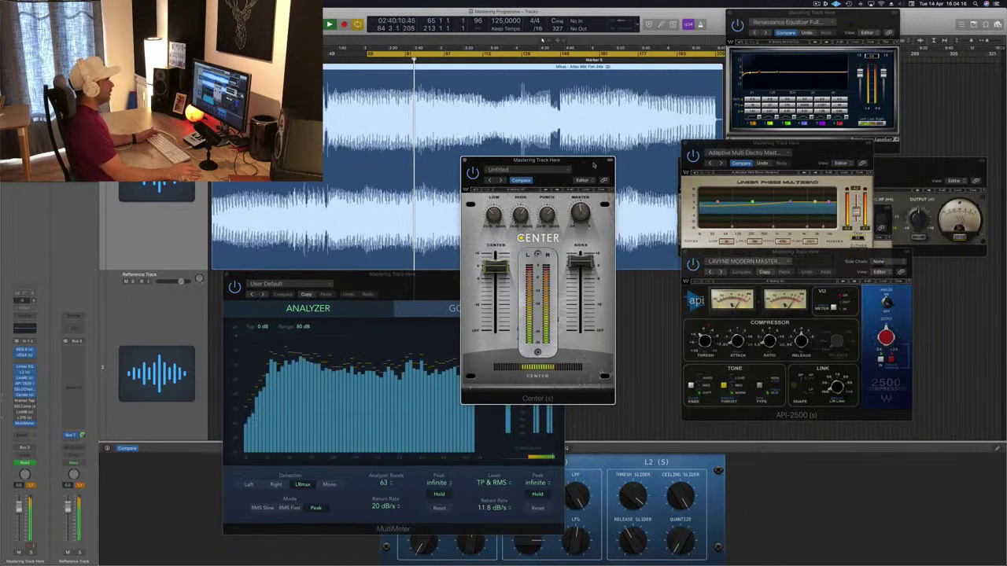
pyautogui.moveTo(582, 165); pyautogui.dragTo(618, 157)
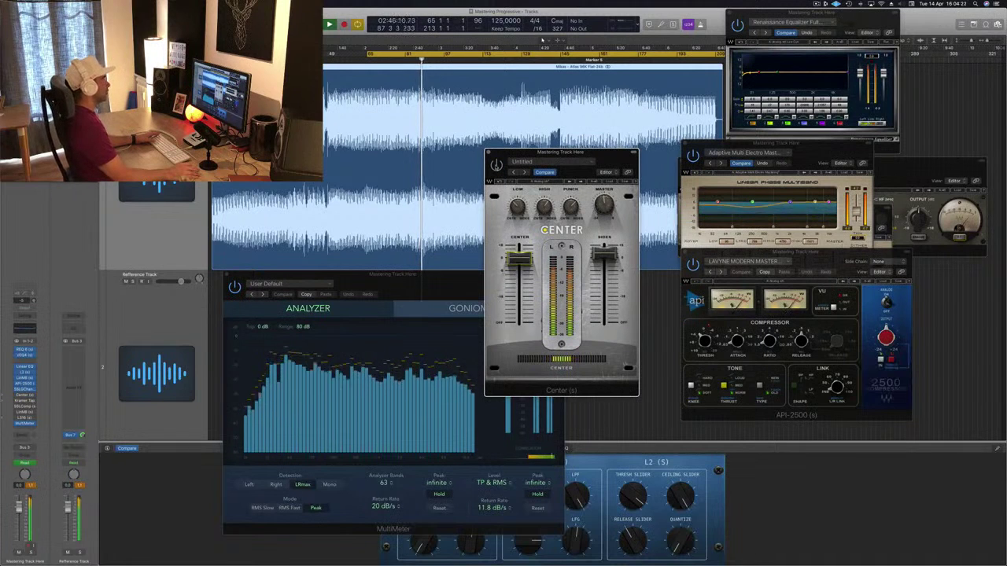
pyautogui.moveTo(531, 162); pyautogui.dragTo(520, 165)
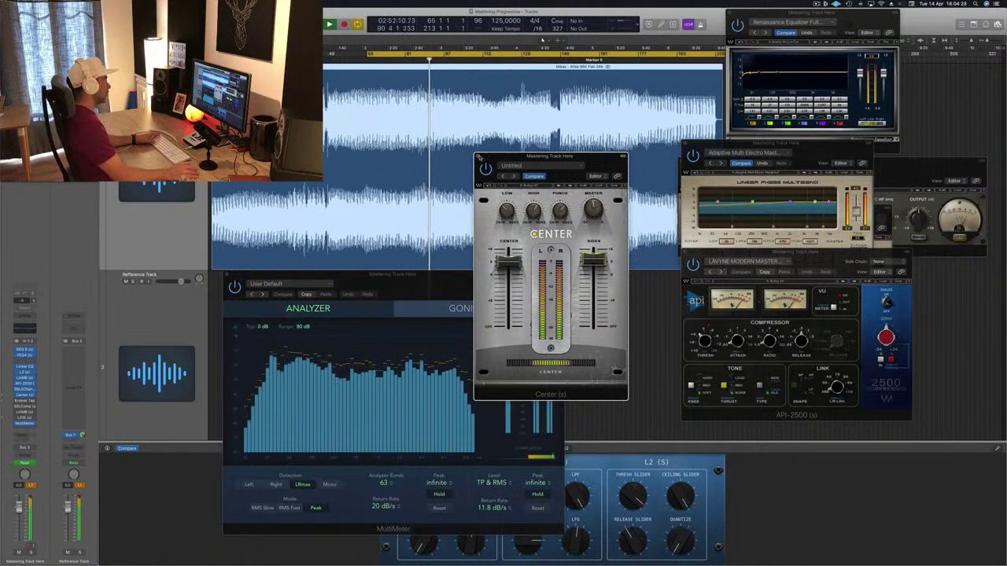
# Step: Close the Center plug-in and replay the loop from its start
pyautogui.press('super+w')
pyautogui.press('space')
pyautogui.press('space')
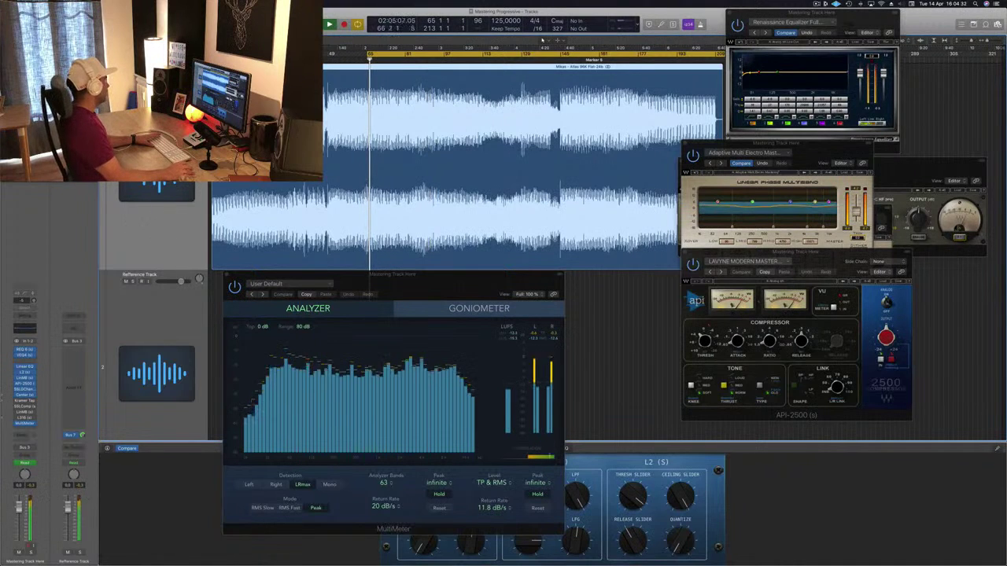
# Step: Open Kramer Tape on the mastering track, audition the loop through it beside the MultiMeter, and close its window
pyautogui.click(25, 402)
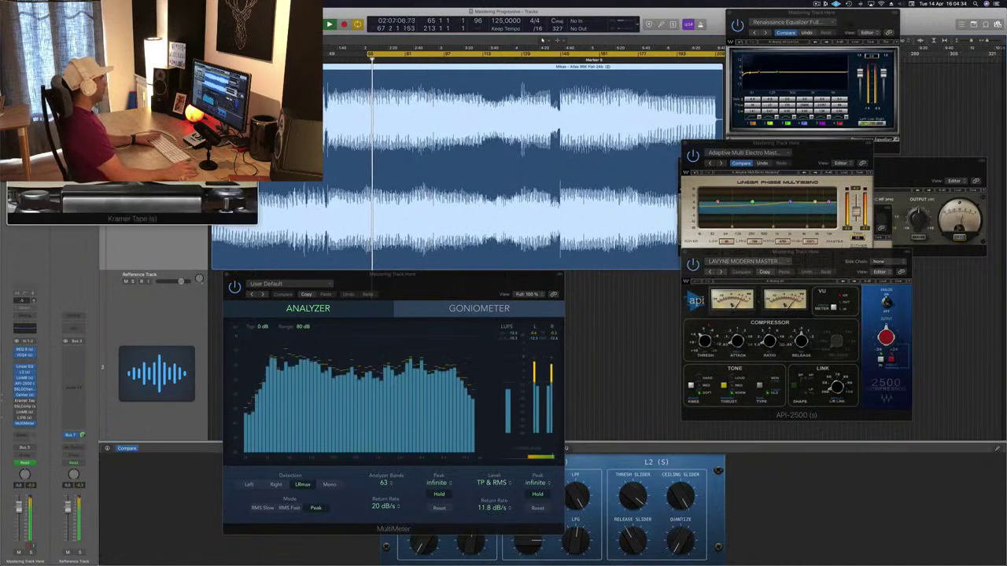
pyautogui.moveTo(171, 28); pyautogui.dragTo(590, 256)
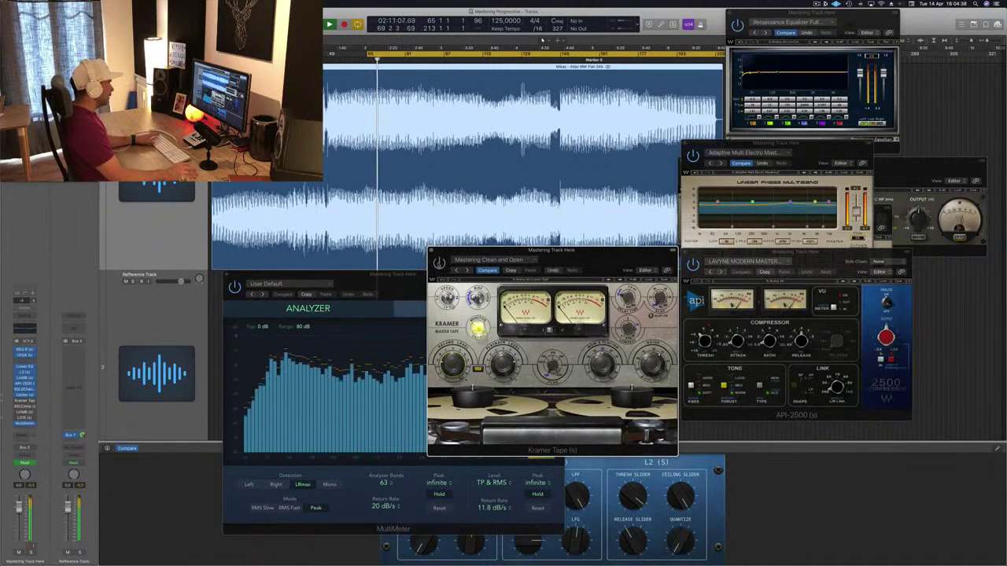
pyautogui.moveTo(590, 249); pyautogui.dragTo(593, 230)
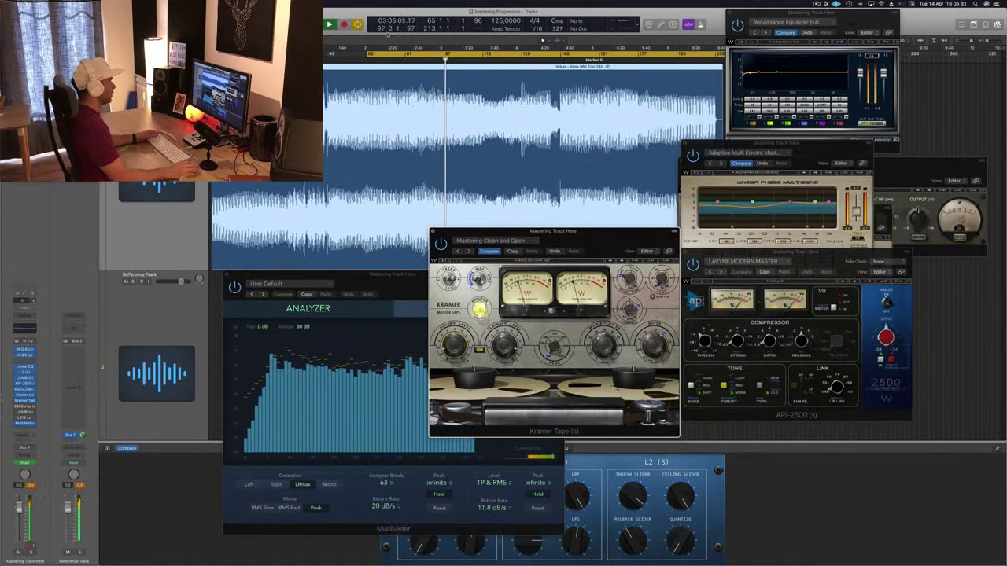
pyautogui.click(433, 233)
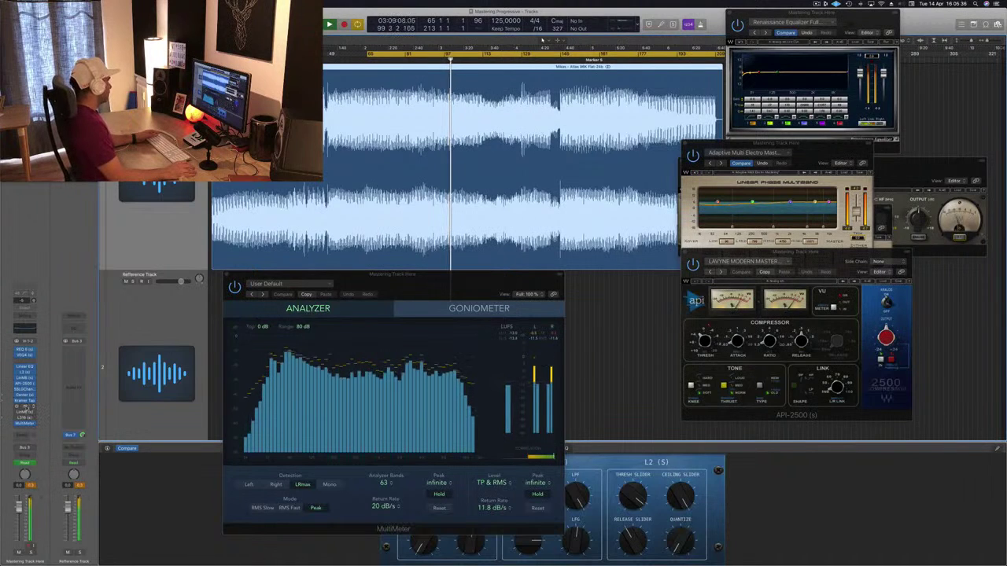
# Step: Open the SSLComp on the mastering track, place its window over the API-2500, and replay the loop from its start
pyautogui.click(25, 411)
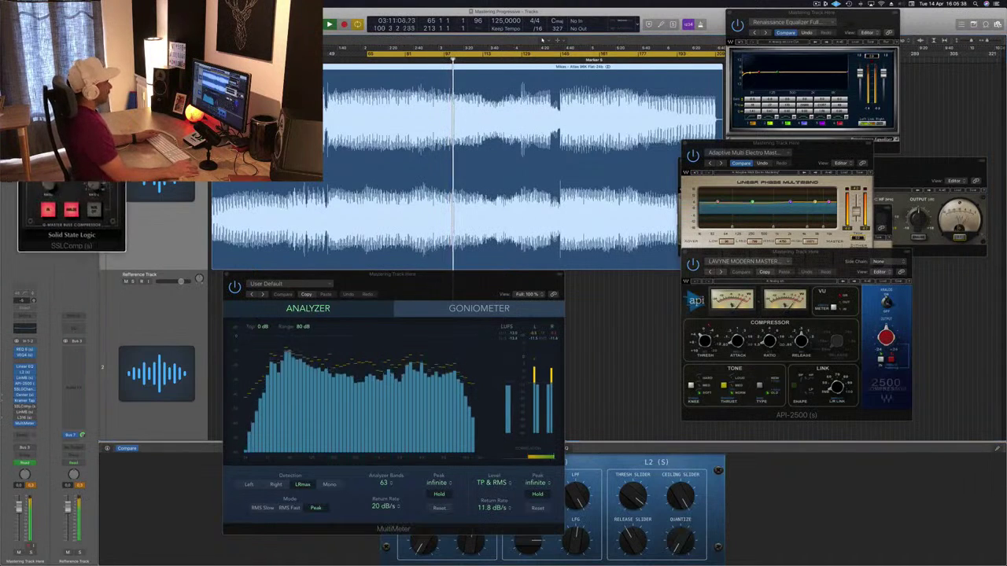
pyautogui.moveTo(82, 24); pyautogui.dragTo(761, 227)
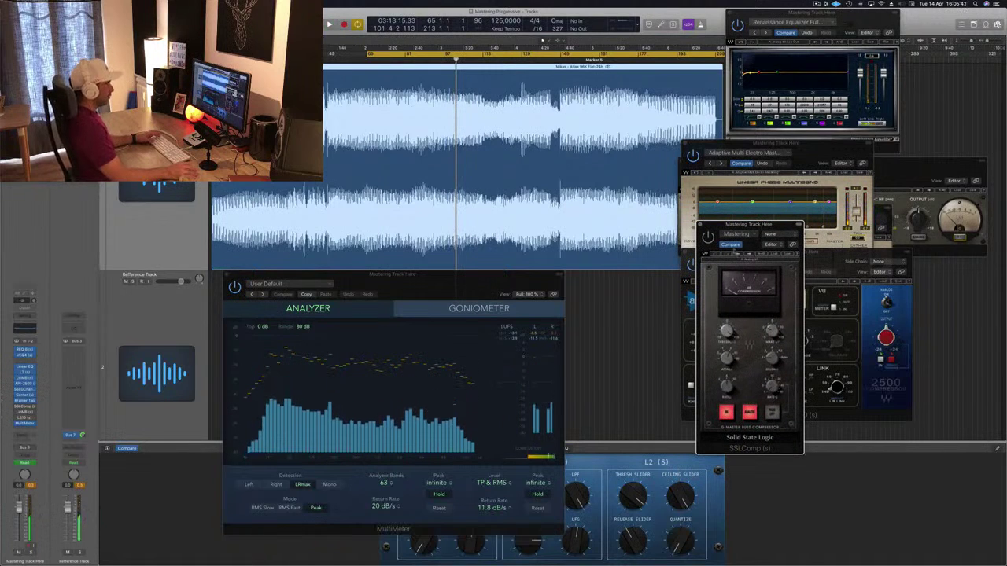
pyautogui.press('space')
pyautogui.moveTo(753, 225); pyautogui.dragTo(751, 225)
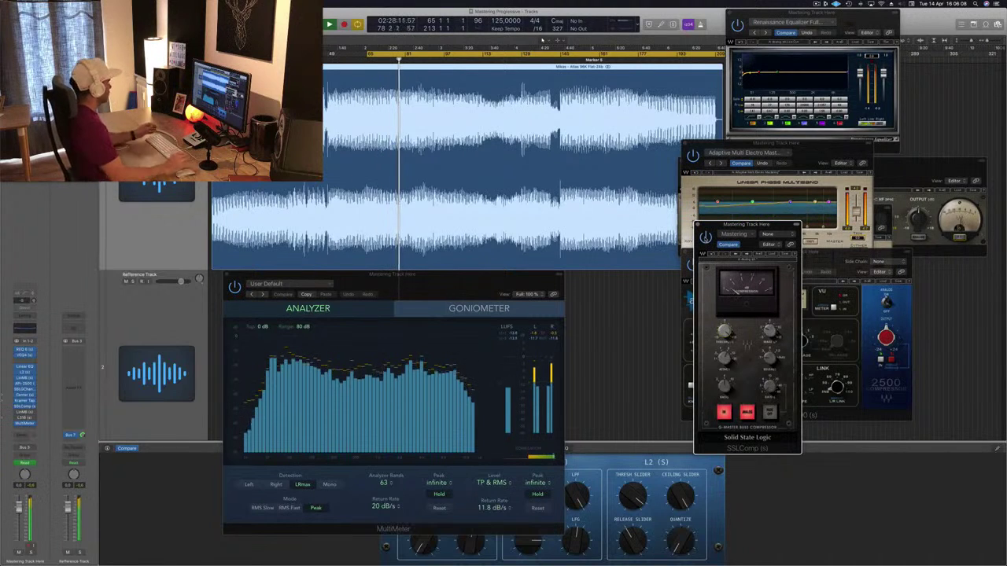
# Step: Open the second LinMB beside the MultiMeter and audition its Multi Opto Mastering preset while adjusting the window position
pyautogui.moveTo(448, 282)
pyautogui.mouseDown()
pyautogui.moveTo(472, 282)
pyautogui.moveTo(490, 264)
pyautogui.moveTo(434, 283)
pyautogui.mouseUp()
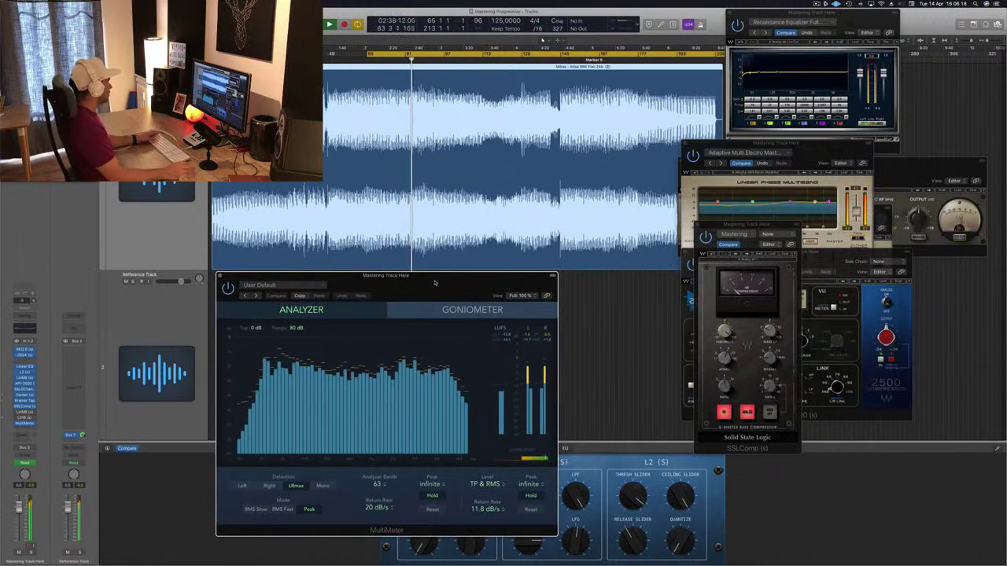
pyautogui.click(24, 413)
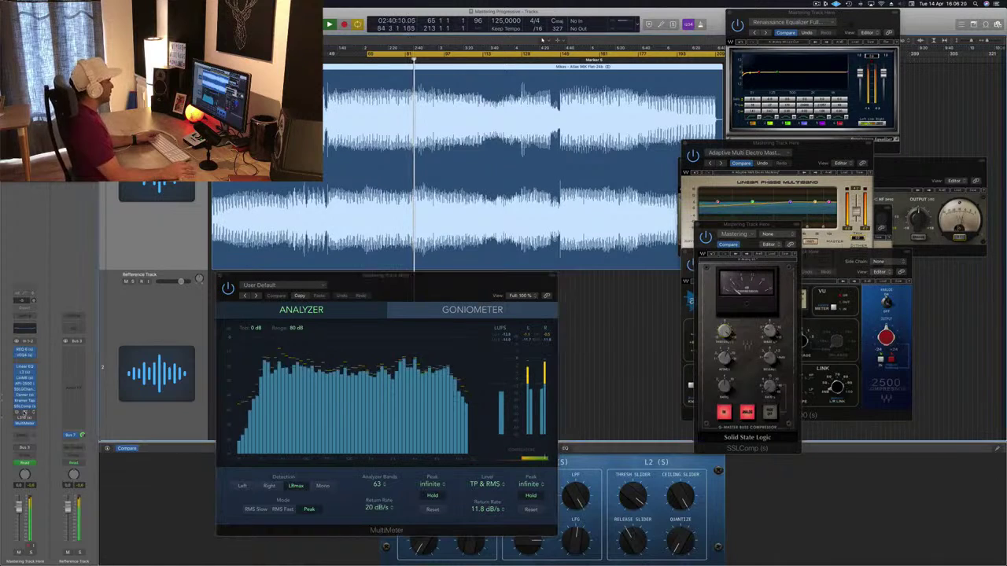
pyautogui.moveTo(866, 347); pyautogui.dragTo(576, 281)
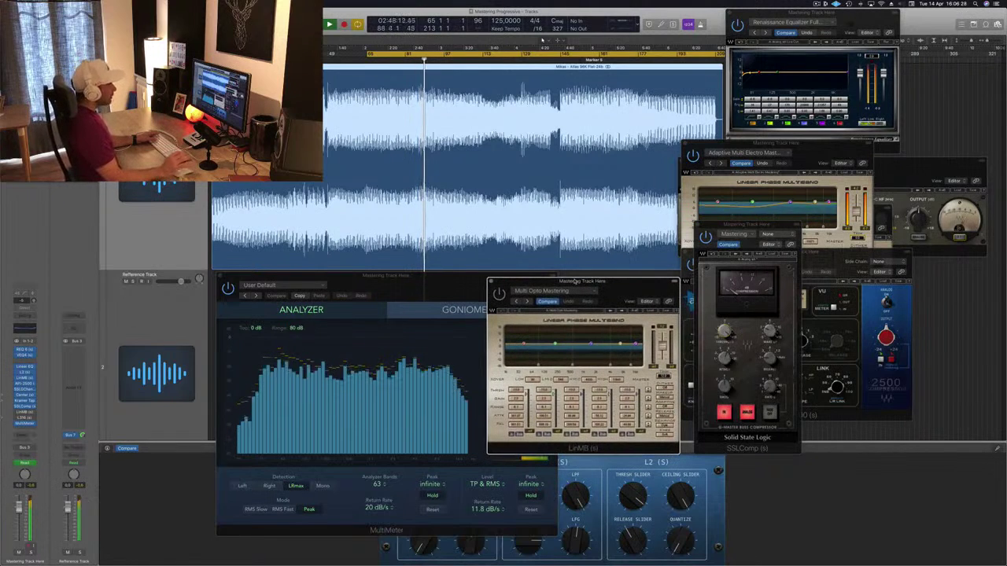
pyautogui.moveTo(639, 281)
pyautogui.mouseDown()
pyautogui.moveTo(629, 276)
pyautogui.moveTo(638, 276)
pyautogui.mouseUp()
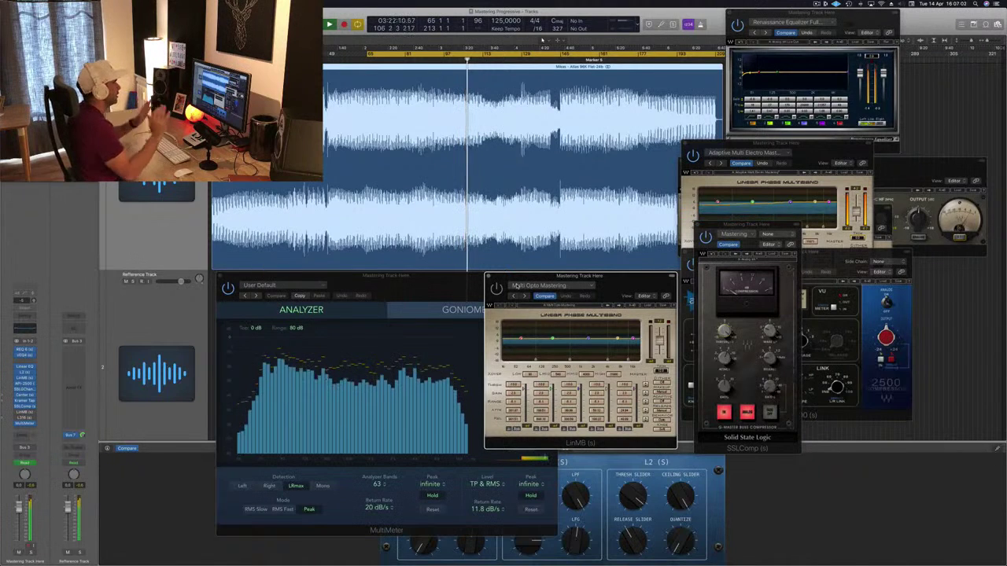
pyautogui.moveTo(612, 279); pyautogui.dragTo(611, 282)
pyautogui.moveTo(512, 284); pyautogui.dragTo(506, 283)
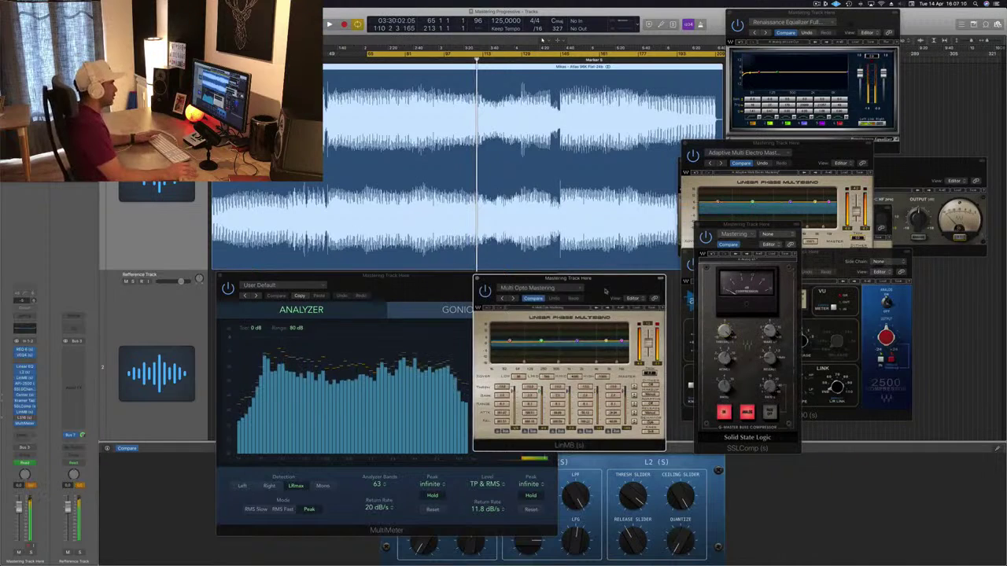
pyautogui.moveTo(619, 292); pyautogui.dragTo(616, 290)
# Step: Replay the loop from its start through the second LinMB and move its window over the SSLComp
pyautogui.press('space')
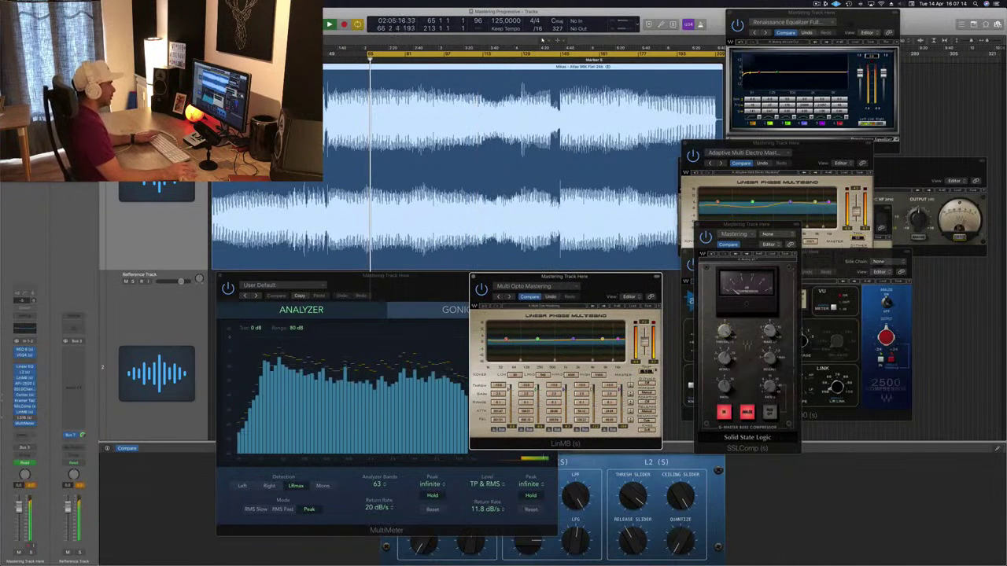
pyautogui.moveTo(612, 285); pyautogui.dragTo(621, 282)
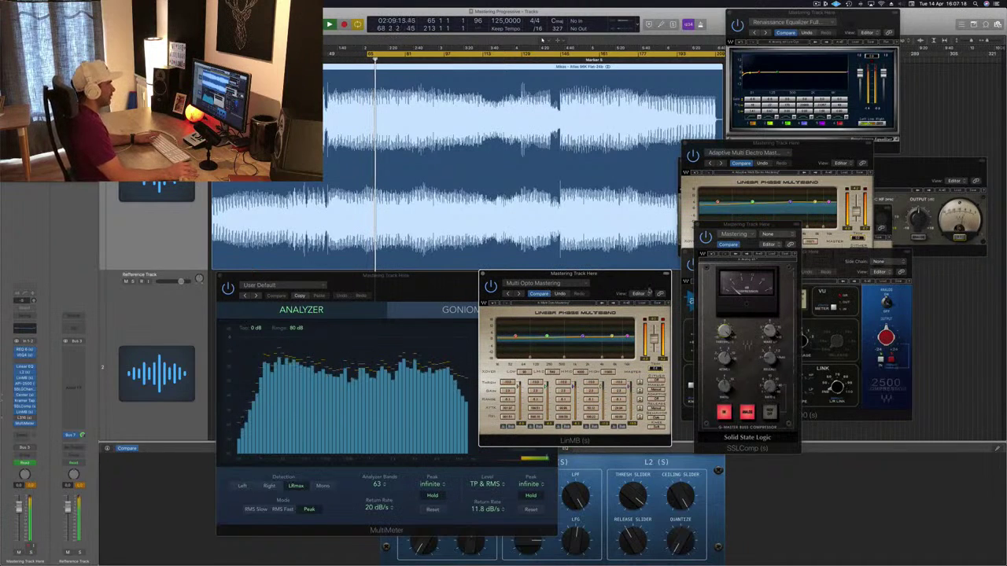
pyautogui.moveTo(628, 273); pyautogui.dragTo(650, 277)
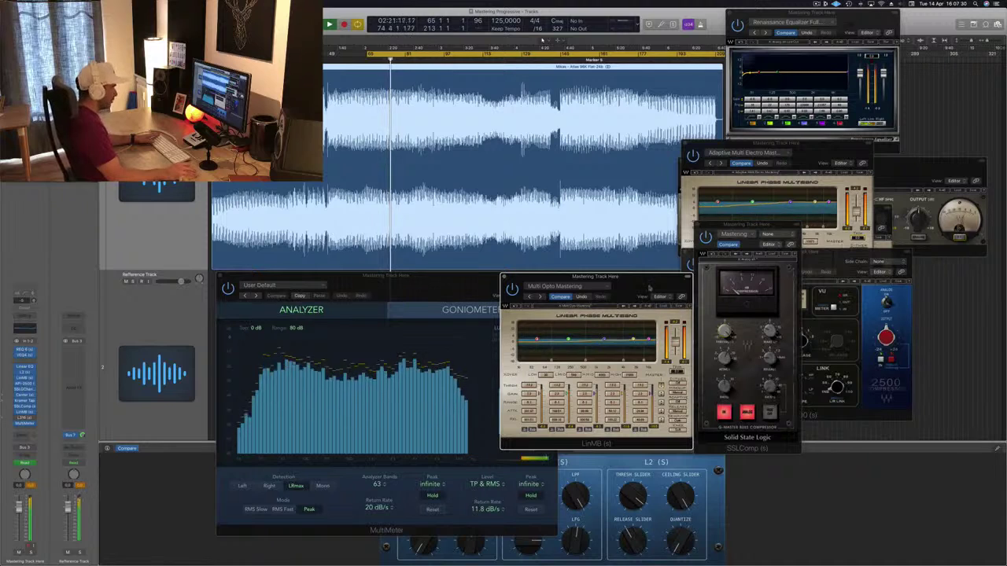
pyautogui.moveTo(649, 287)
pyautogui.mouseDown()
pyautogui.moveTo(621, 287)
pyautogui.moveTo(645, 289)
pyautogui.mouseUp()
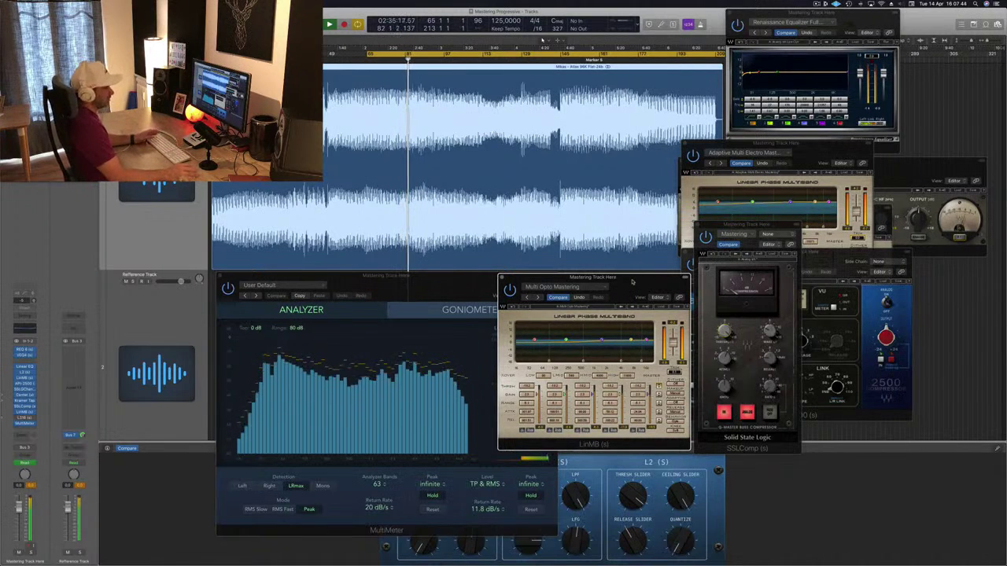
pyautogui.moveTo(632, 282); pyautogui.dragTo(636, 281)
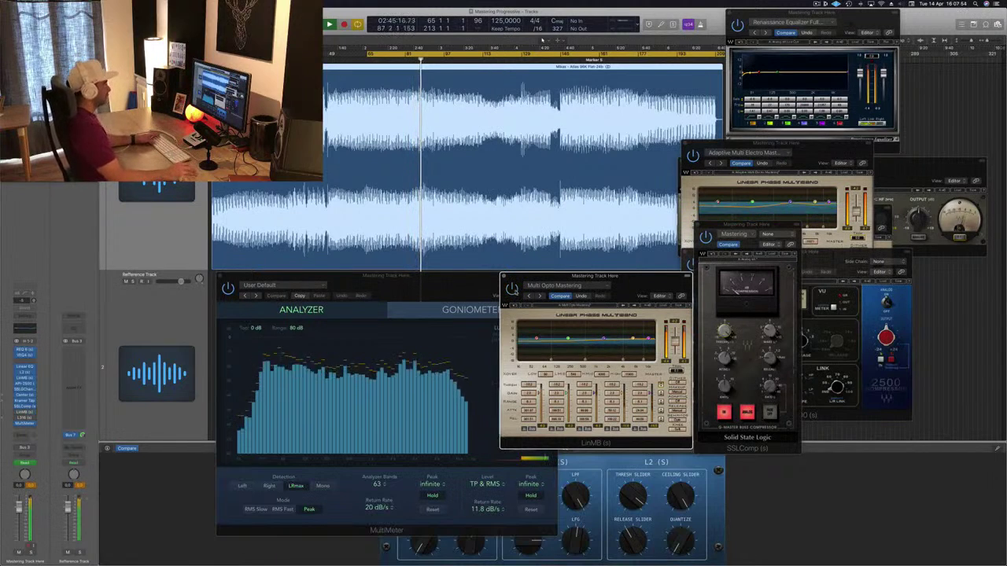
pyautogui.moveTo(630, 278); pyautogui.dragTo(735, 304)
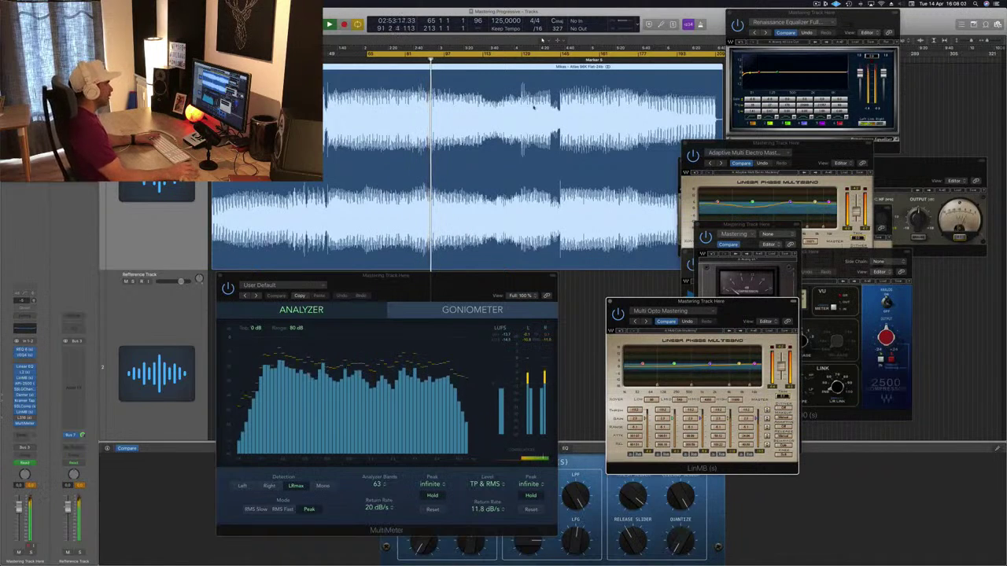
# Step: Restart the loop to audition the LinMB again, dismiss the System Overload alert, and resume playback
pyautogui.press('space')
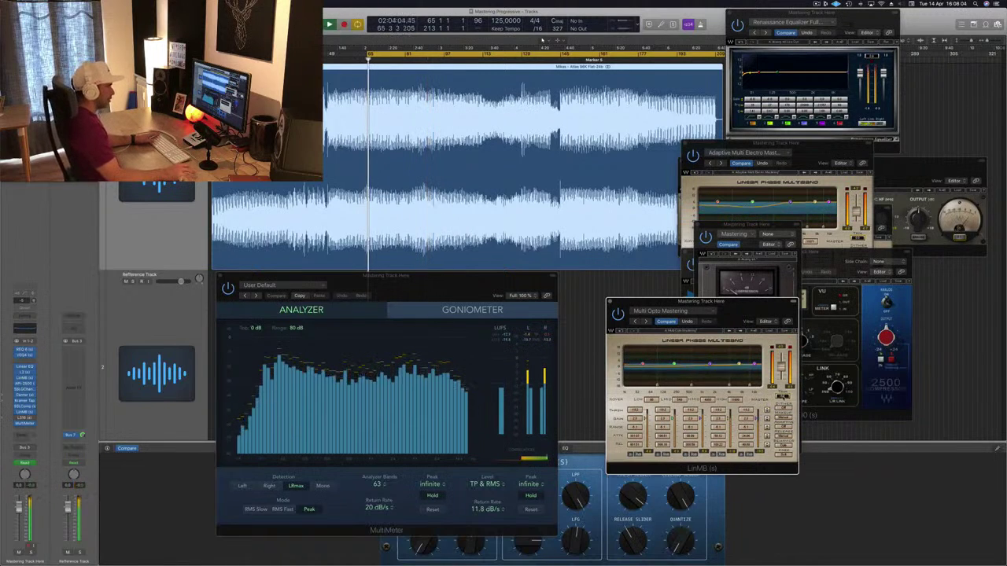
pyautogui.moveTo(746, 311); pyautogui.dragTo(732, 314)
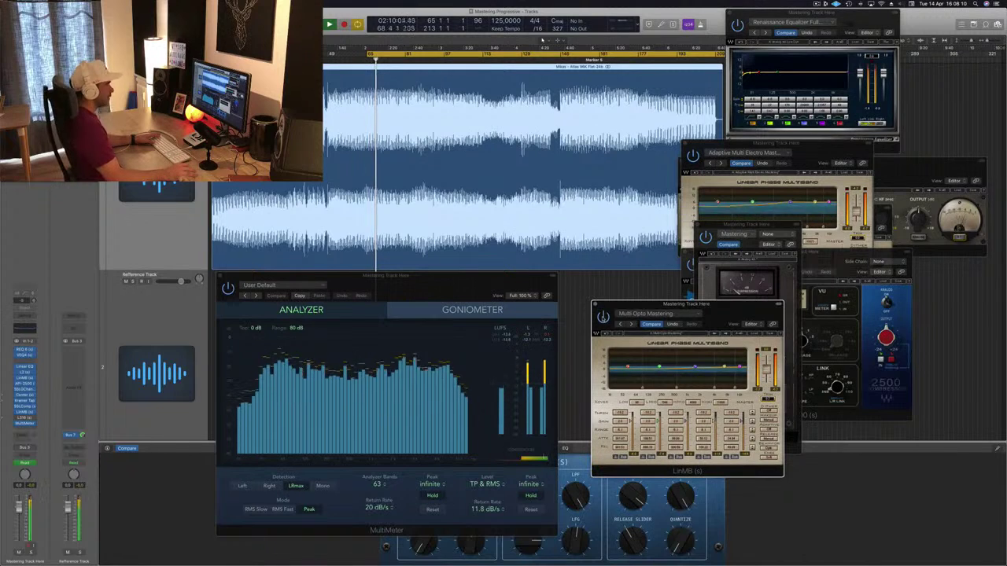
pyautogui.moveTo(733, 315); pyautogui.dragTo(745, 310)
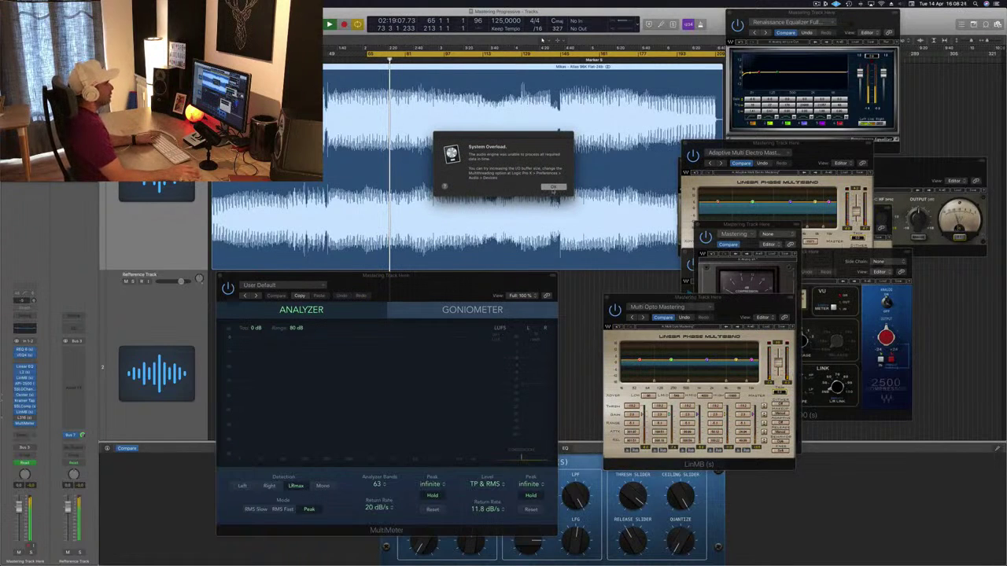
pyautogui.click(552, 188)
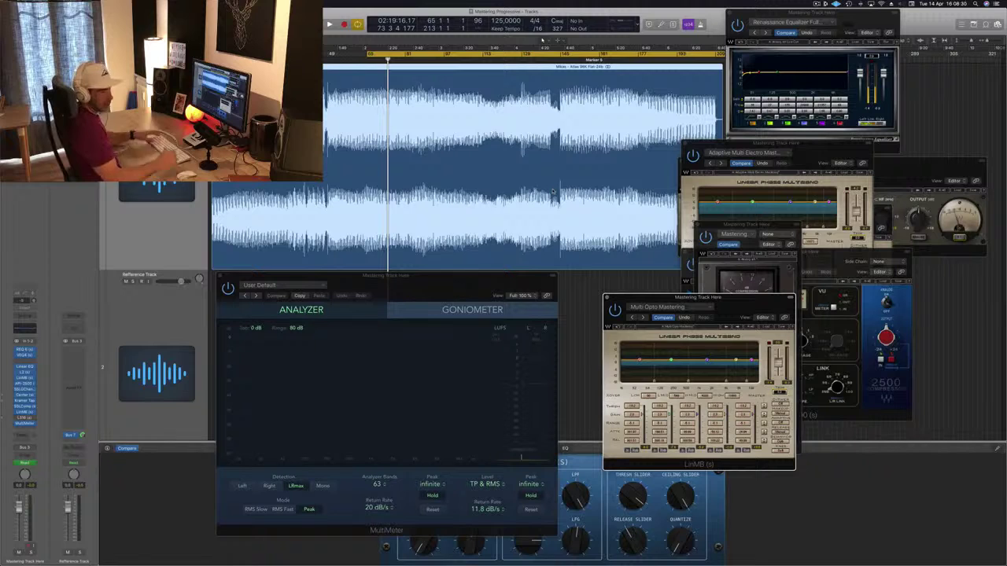
pyautogui.press('space')
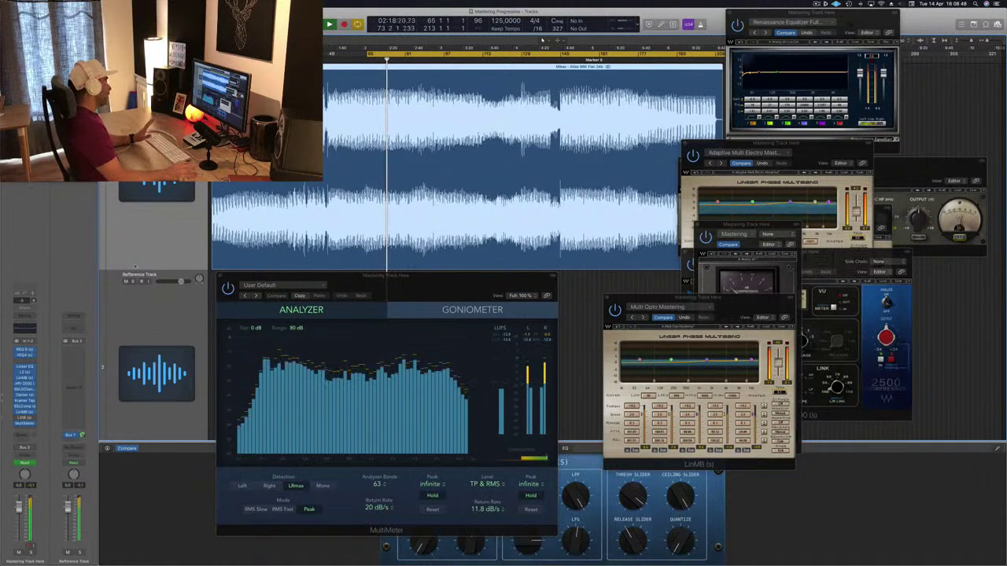
# Step: Open the L316 with its Basic 1 preset during playback and place its window over the second LinMB
pyautogui.click(25, 418)
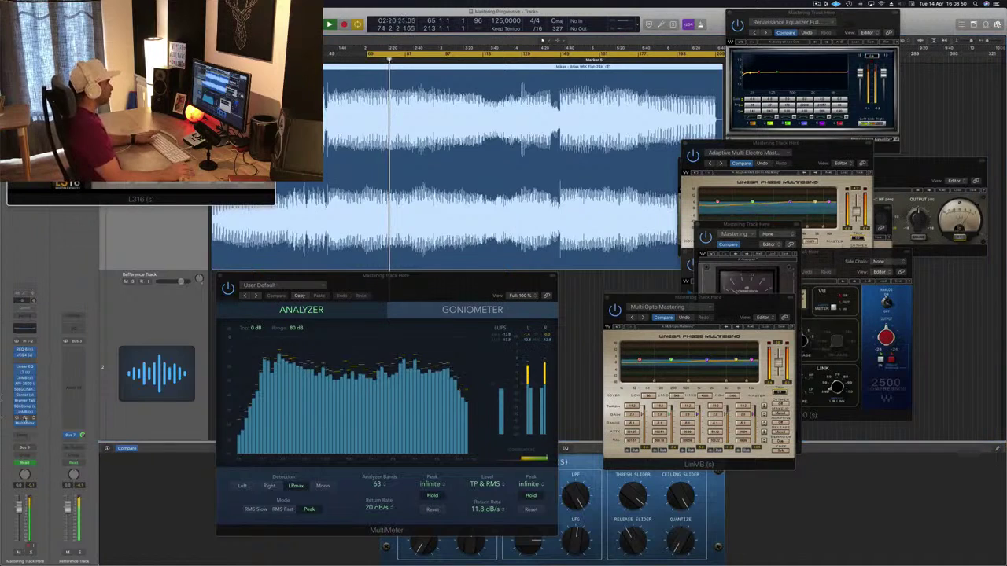
pyautogui.moveTo(207, 17); pyautogui.dragTo(830, 142)
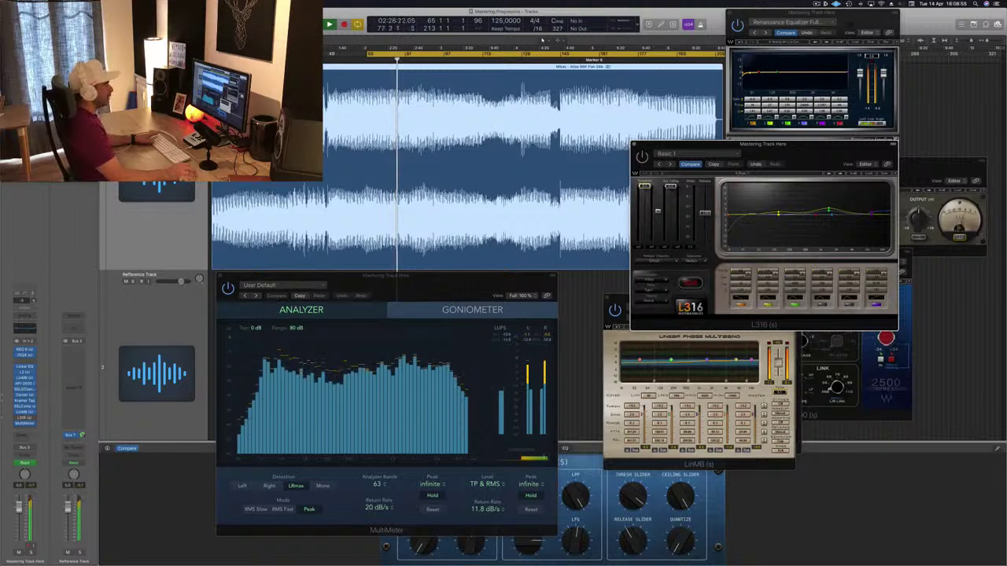
pyautogui.moveTo(812, 146); pyautogui.dragTo(774, 314)
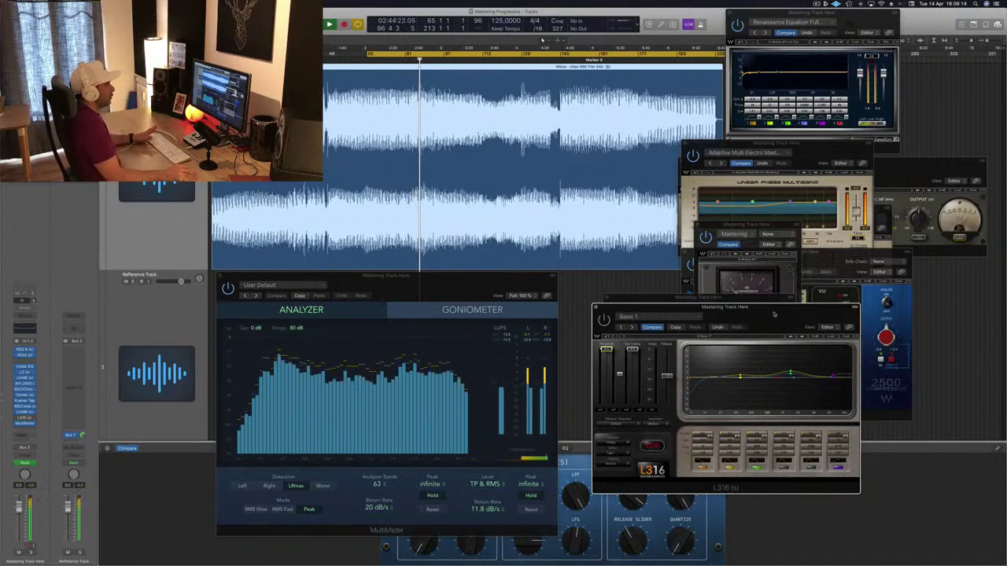
pyautogui.moveTo(774, 314)
pyautogui.mouseDown()
pyautogui.moveTo(783, 300)
pyautogui.moveTo(749, 305)
pyautogui.moveTo(769, 295)
pyautogui.mouseUp()
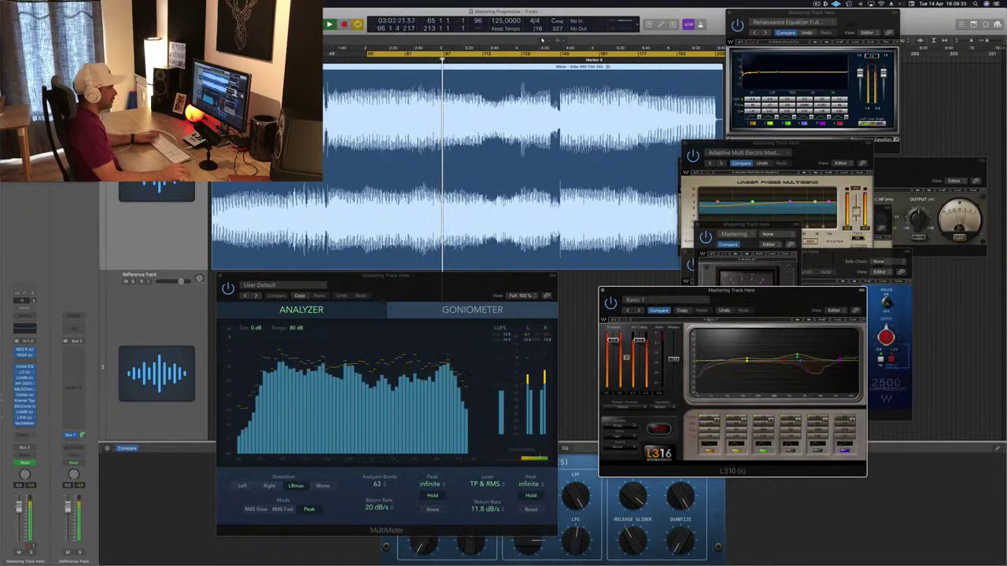
# Step: Nudge the L316 window sideways and replay the loop from its start through the limiter
pyautogui.moveTo(759, 298); pyautogui.dragTo(775, 296)
pyautogui.press('space')
pyautogui.press('space')
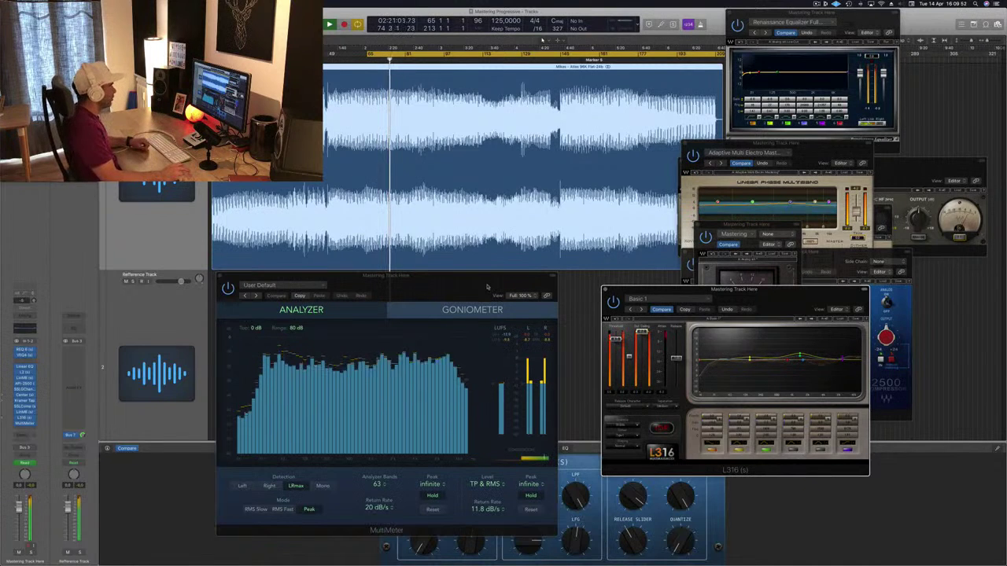
# Step: Spread out the MultiMeter, L316, SSLComp and API-2500 windows during playback to uncover the overlapping plug-ins
pyautogui.moveTo(487, 287); pyautogui.dragTo(516, 290)
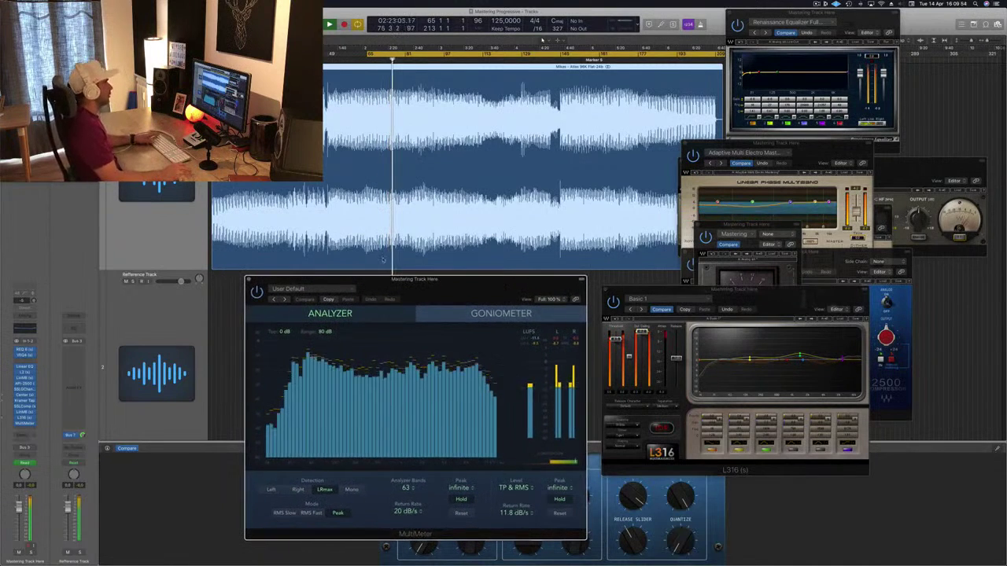
pyautogui.moveTo(736, 310); pyautogui.dragTo(722, 329)
pyautogui.moveTo(760, 226); pyautogui.dragTo(962, 252)
pyautogui.click(839, 260)
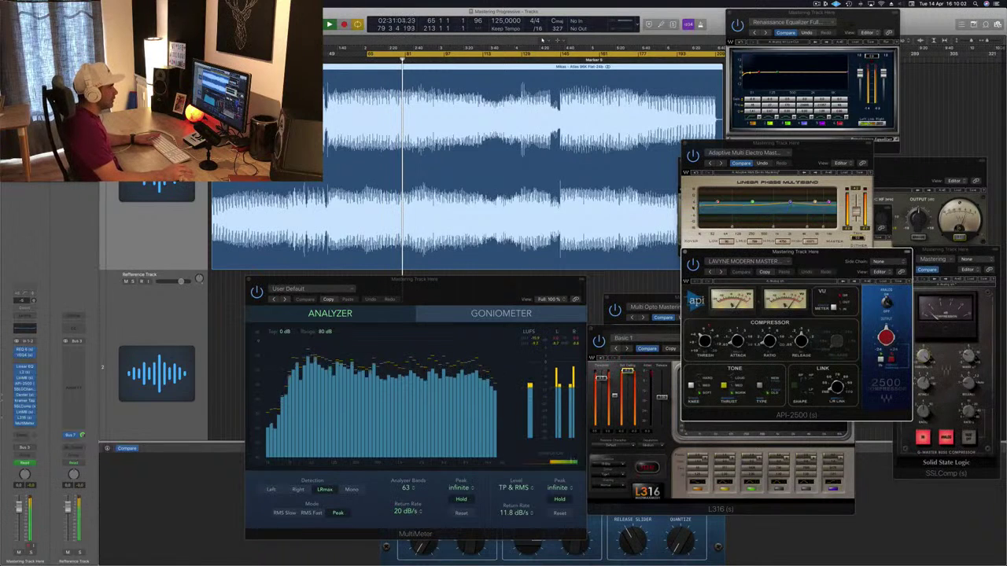
pyautogui.moveTo(827, 257); pyautogui.dragTo(871, 285)
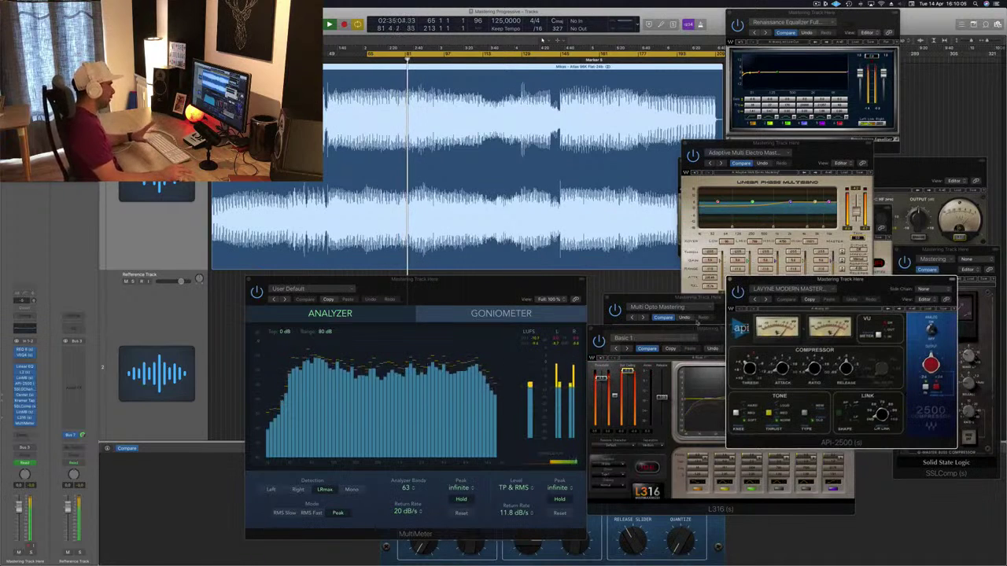
# Step: Bring the MultiMeter forward and shift it slightly, then move the REQ 6 clear of the LinMB and place the LinMB over the L316
pyautogui.click(564, 362)
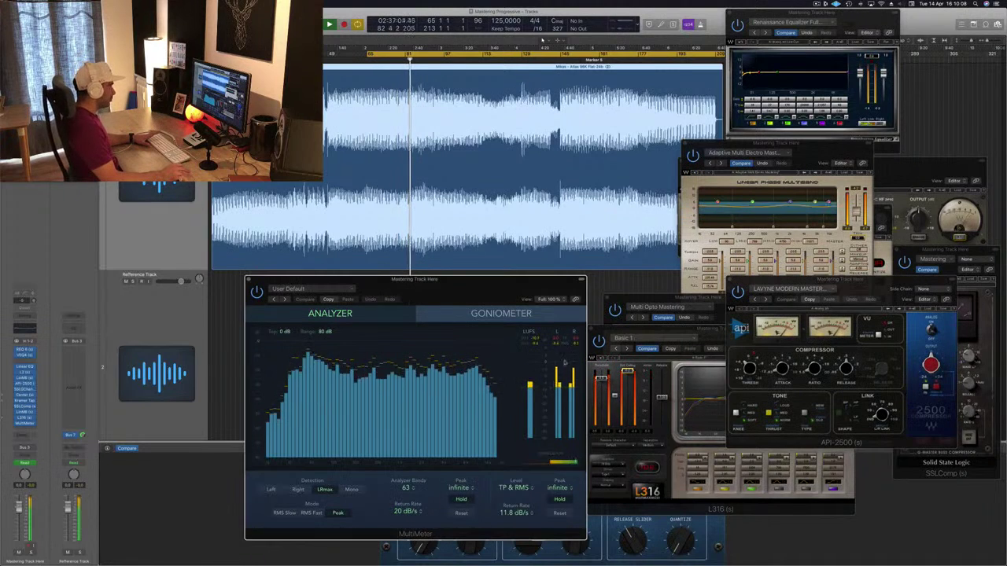
pyautogui.moveTo(519, 286)
pyautogui.mouseDown()
pyautogui.moveTo(482, 294)
pyautogui.moveTo(509, 287)
pyautogui.mouseUp()
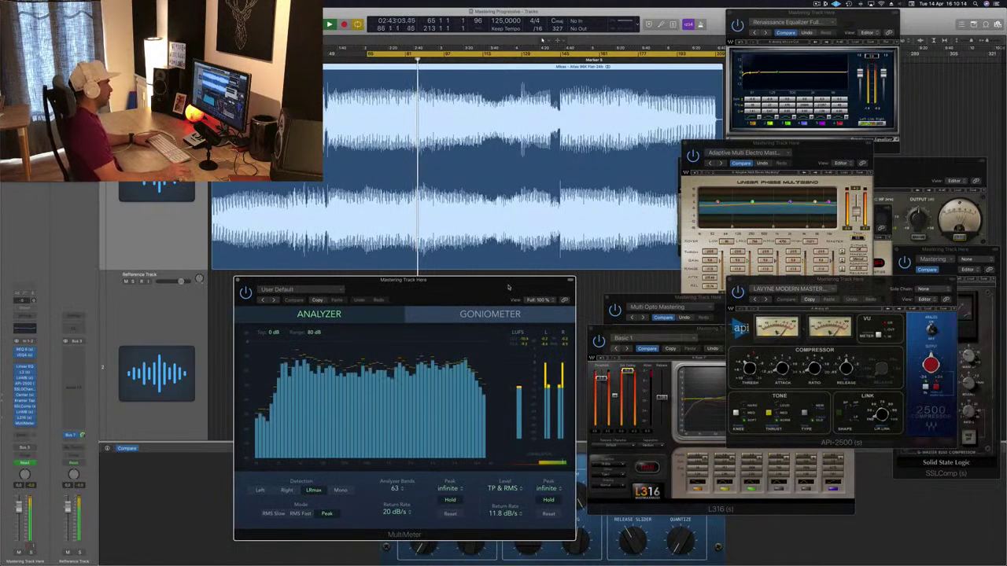
pyautogui.moveTo(811, 12); pyautogui.dragTo(953, 17)
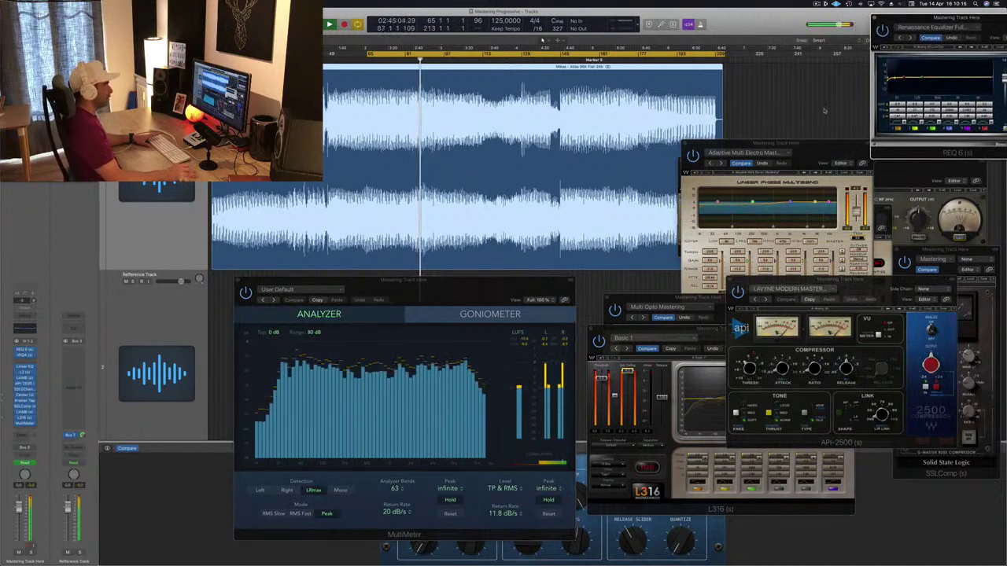
pyautogui.moveTo(816, 151); pyautogui.dragTo(630, 347)
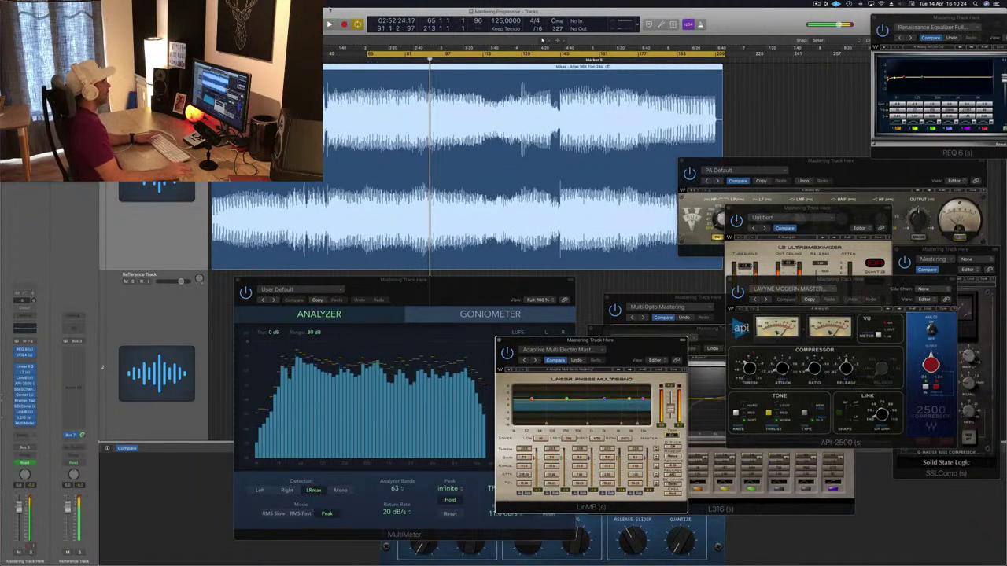
# Step: Extend the cycle range back to the start of the track, lower the API-2500 window, and play from the beginning
pyautogui.moveTo(367, 54); pyautogui.dragTo(211, 54)
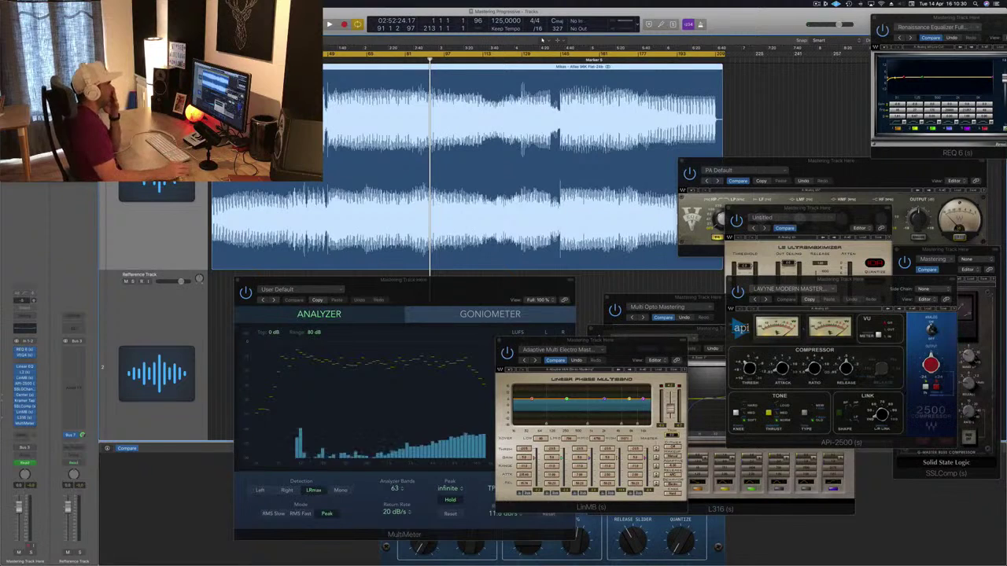
pyautogui.moveTo(874, 292); pyautogui.dragTo(850, 354)
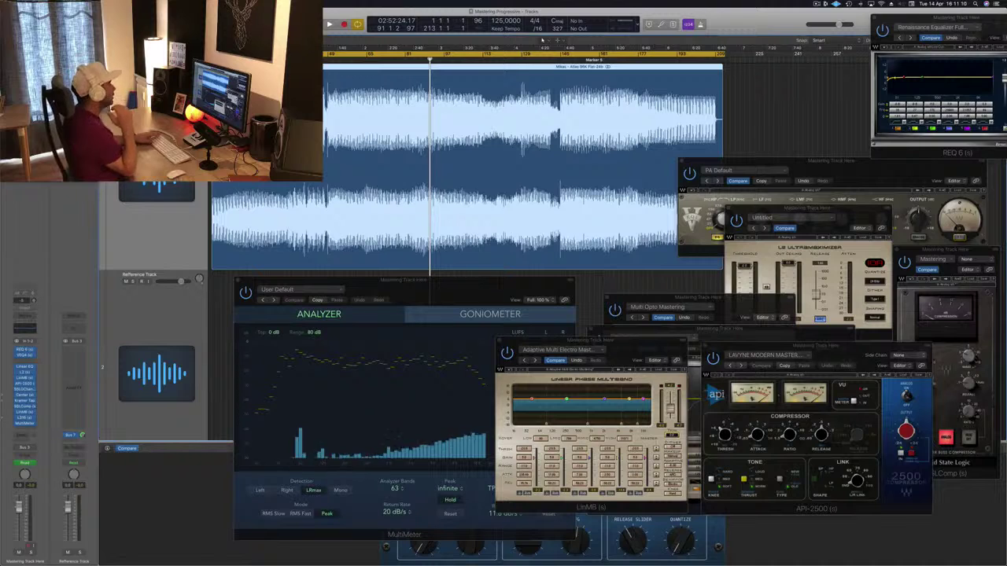
pyautogui.press('space')
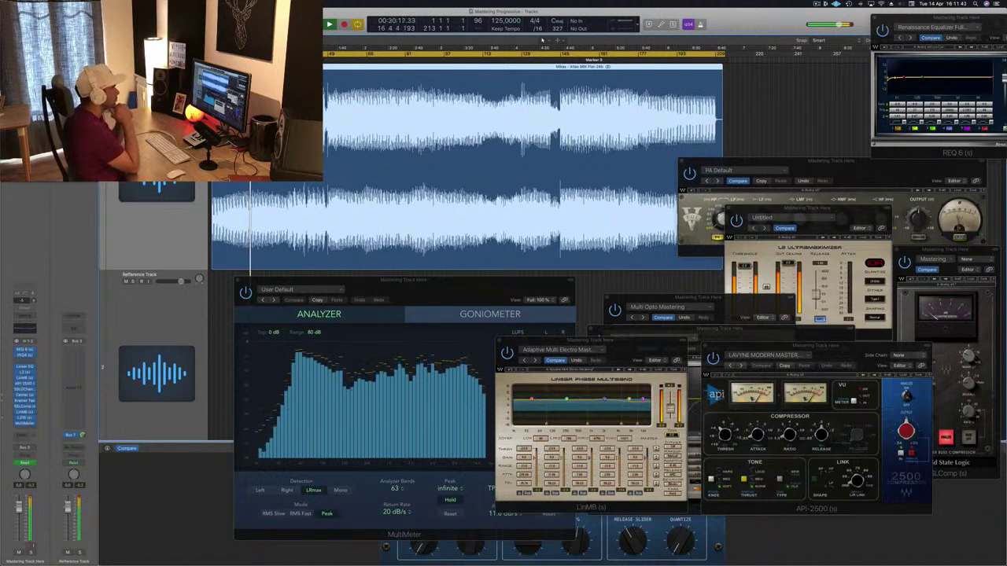
# Step: Move the MultiMeter off the LinMB, bring the REQ 6 fully into view, and bring the VEQ4 to the front during playback
pyautogui.click(457, 285)
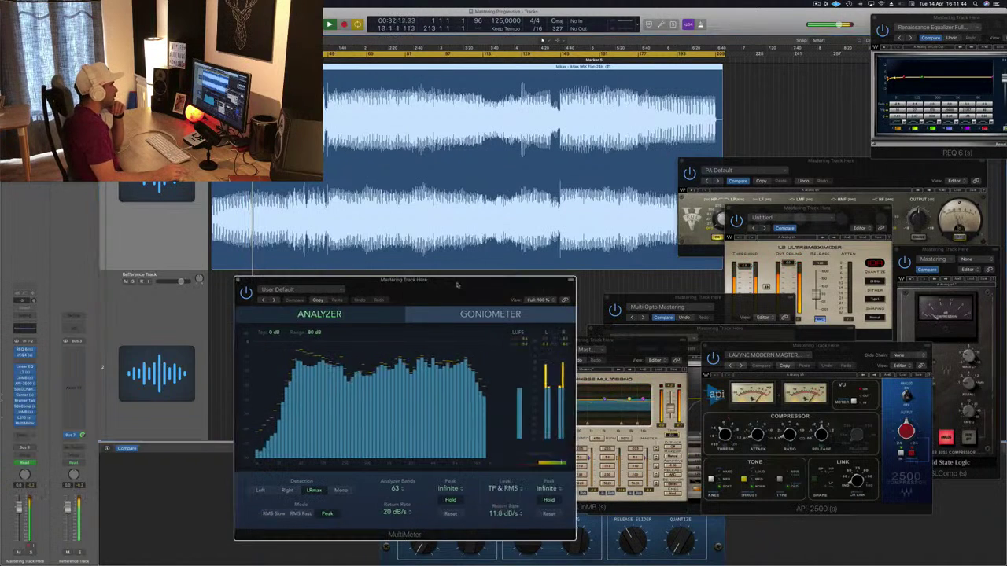
pyautogui.moveTo(457, 285); pyautogui.dragTo(368, 281)
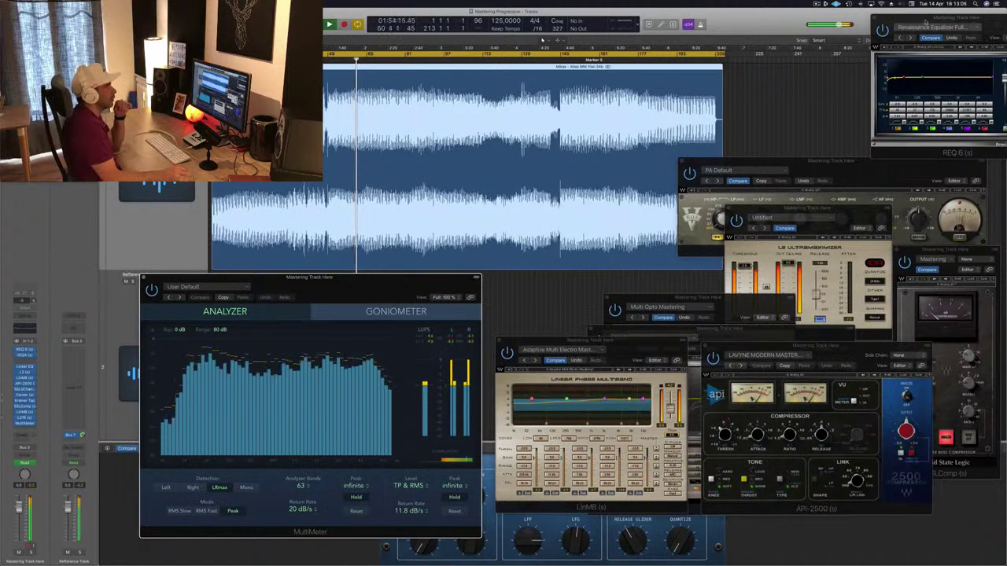
pyautogui.moveTo(925, 22); pyautogui.dragTo(862, 22)
pyautogui.click(959, 237)
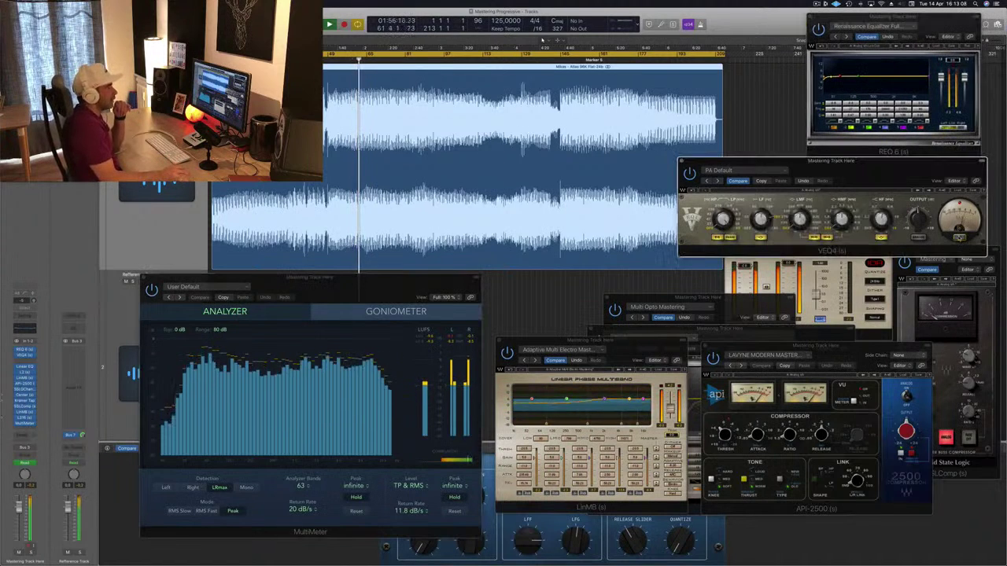